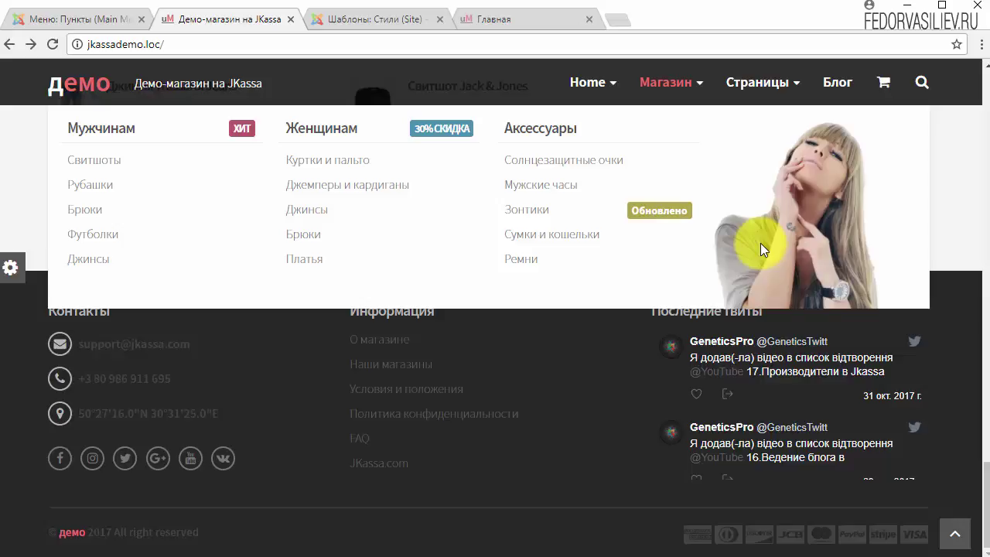
Step: Look over the demo store's home page, including its product lists and footer
scroll(90, 297, "up", 3)
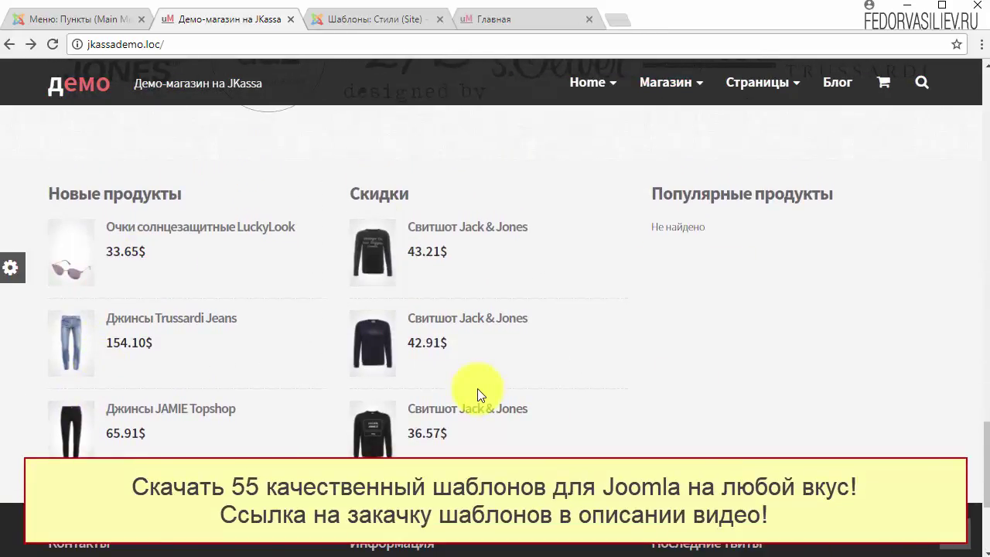
scroll(546, 364, "down", 3)
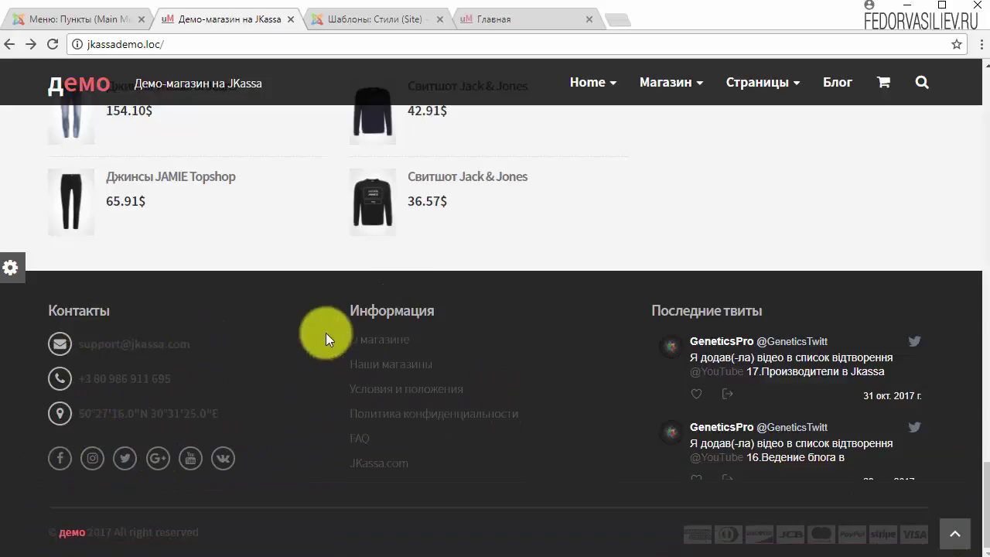
key("Home")
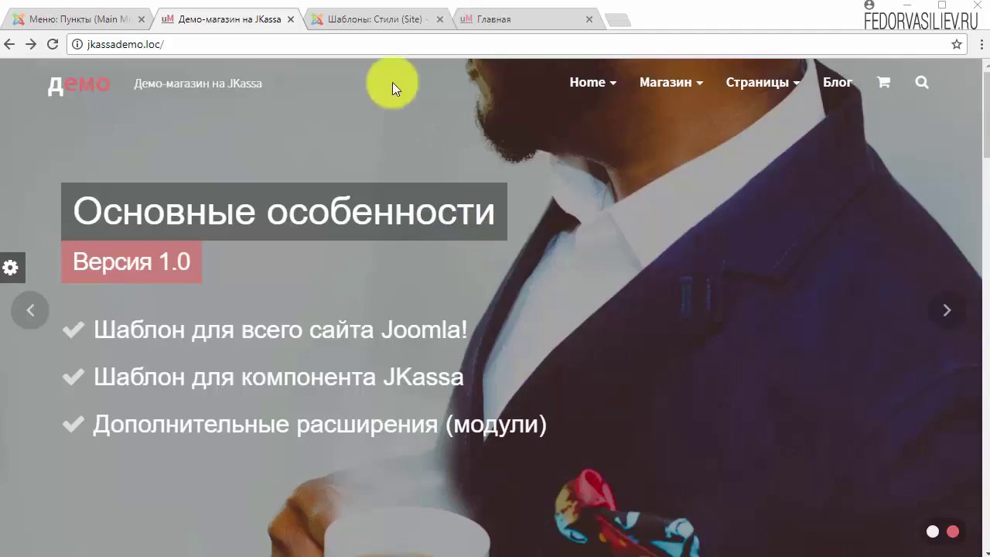
Step: Open the Main Menu item list in the jkassa.loc site administration
left_click(367, 24)
left_click(250, 70)
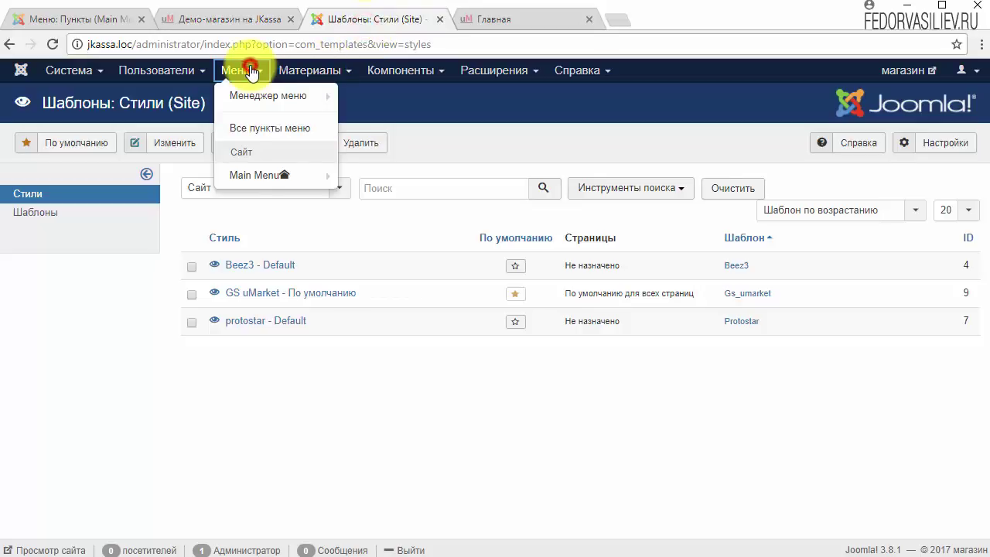
left_click(242, 171)
Step: Review the shop's "Курсы по Joomla" page, and compare its home page navigation with the demo store's menu
left_click(506, 10)
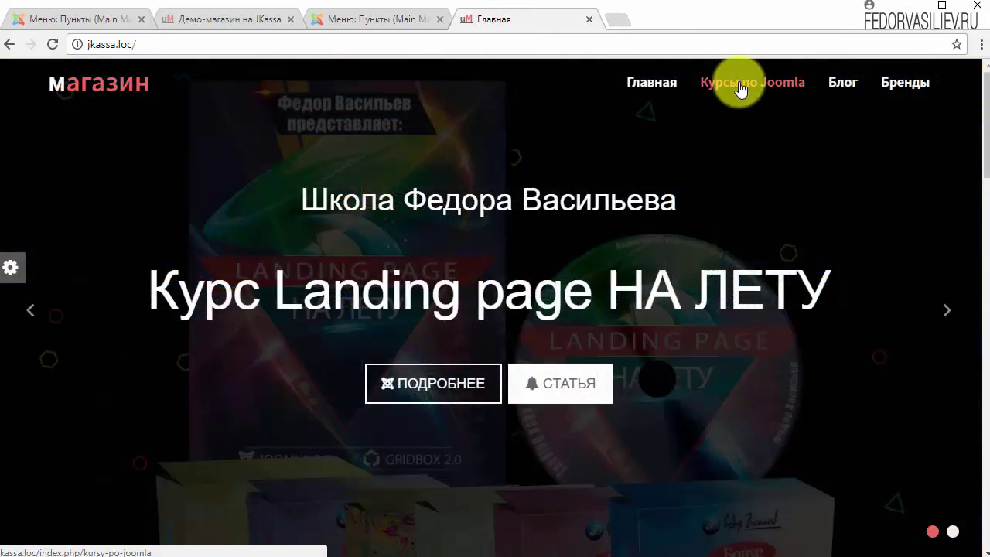
left_click(741, 88)
scroll(530, 259, "down", 7)
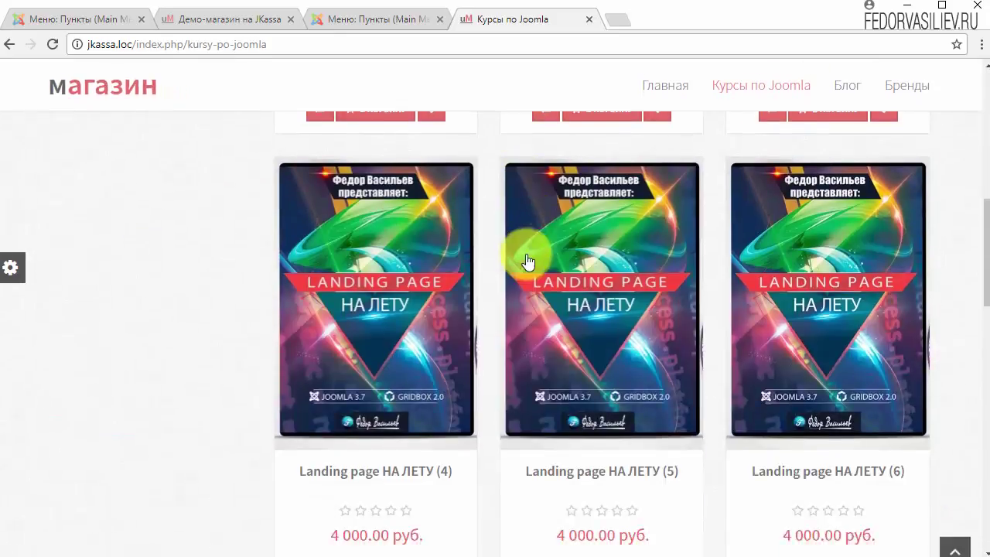
scroll(530, 270, "up", 7)
left_click(177, 118)
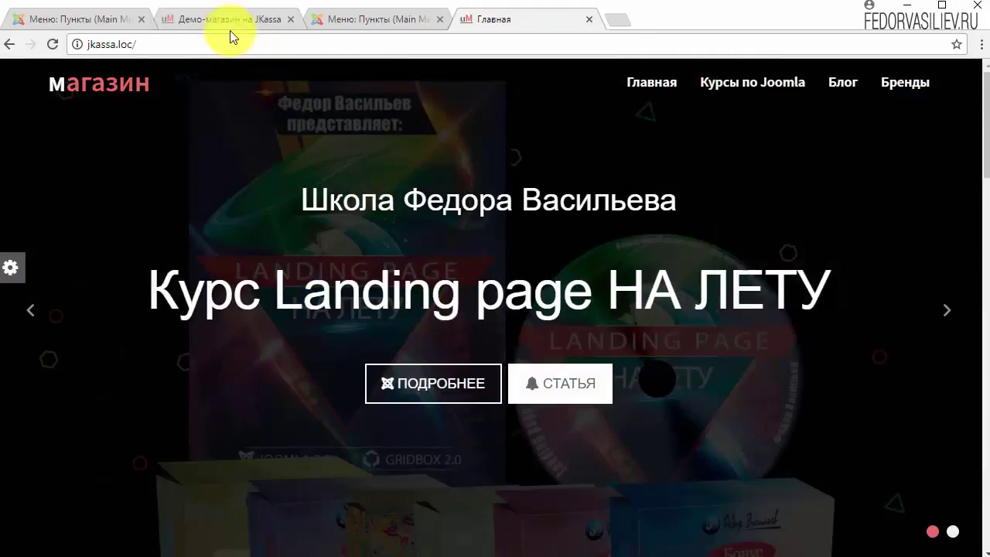
left_click(236, 25)
mouse_move(685, 89)
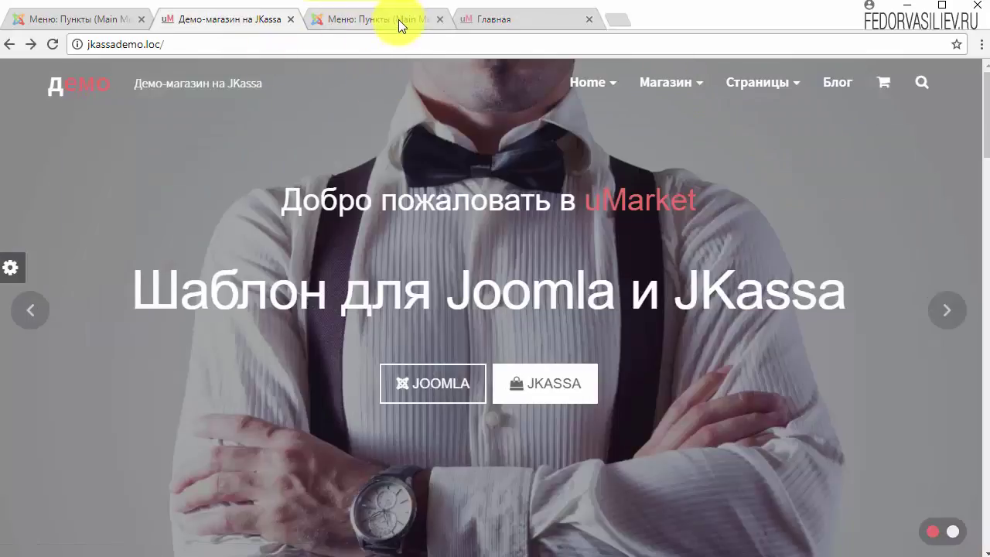
Step: Start a new item in the Main Menu of the jkassa.loc administration and title it "Магазин"
left_click(398, 19)
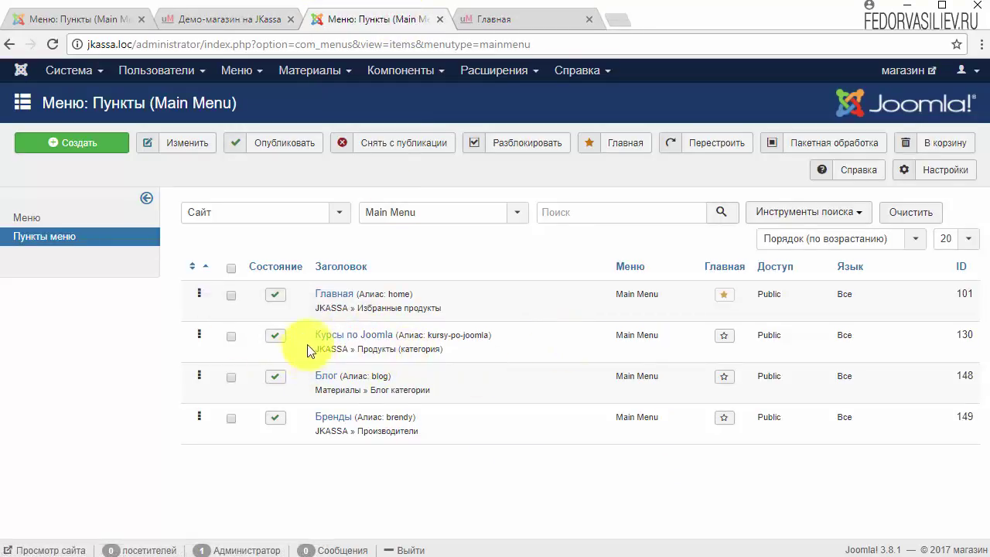
left_click(51, 146)
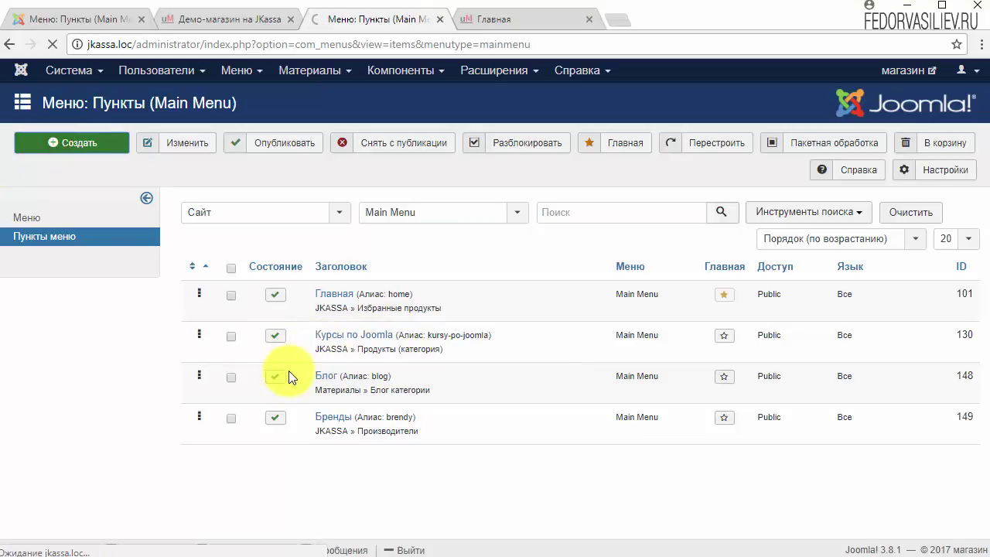
left_click(205, 192)
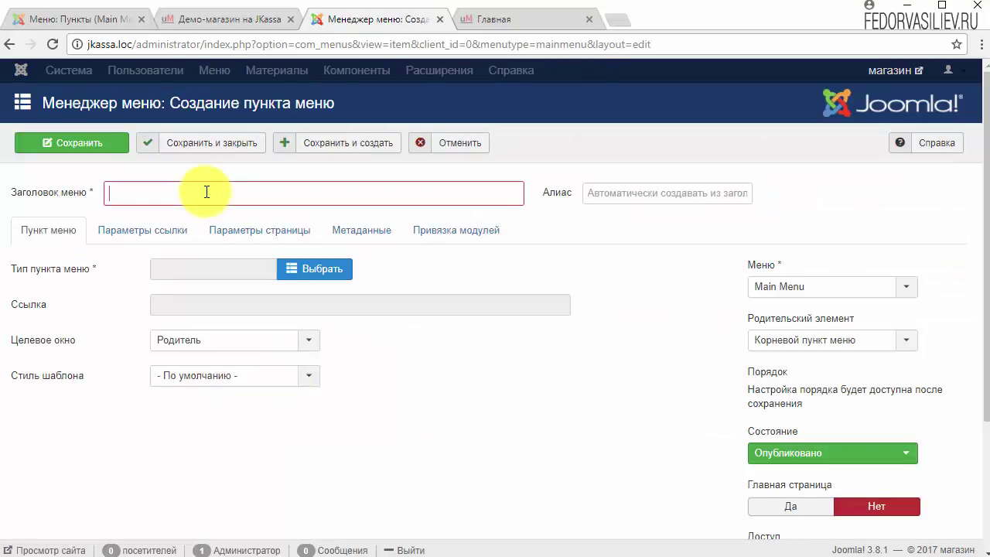
type("Магазин")
Step: Set the new menu item's type to "Категории" from the JKASSA group
left_click(343, 270)
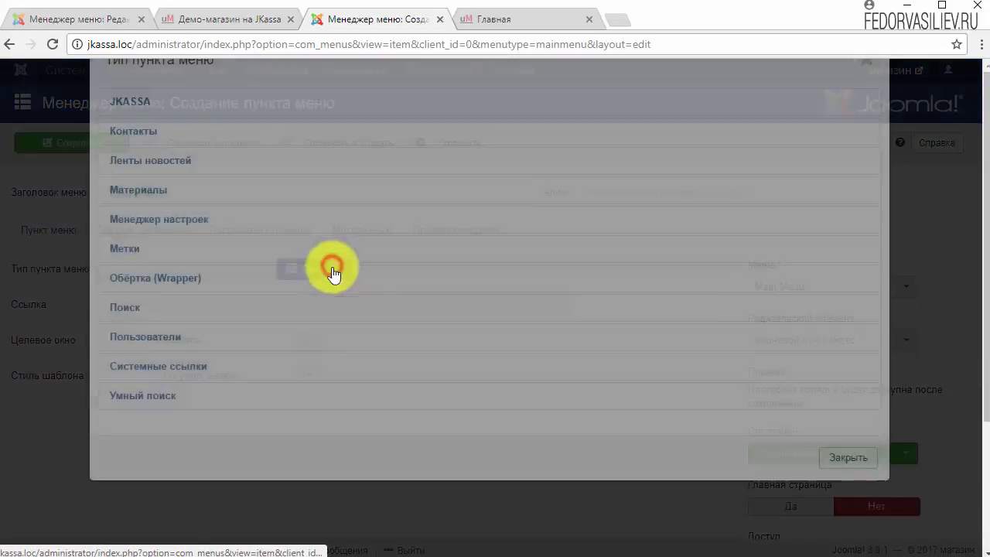
left_click(137, 147)
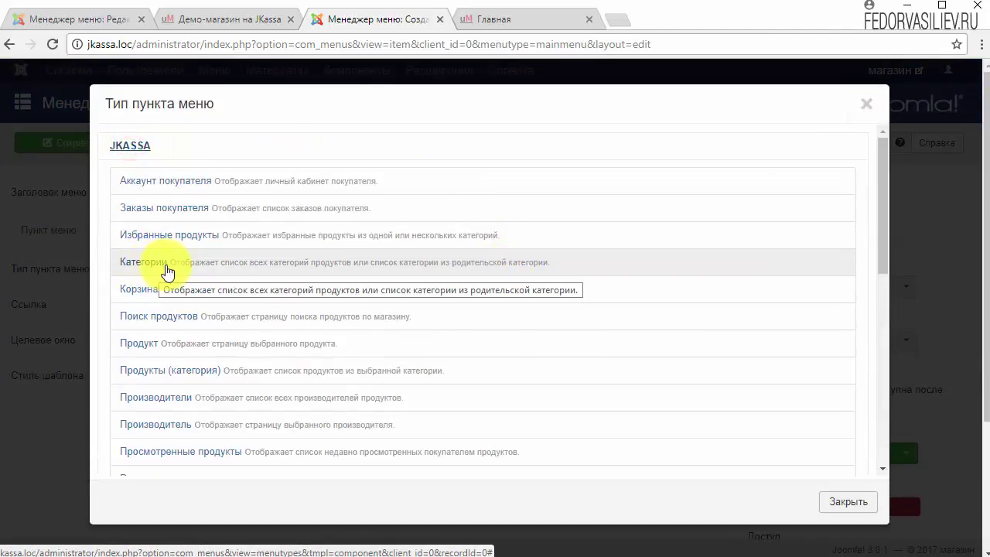
left_click(141, 263)
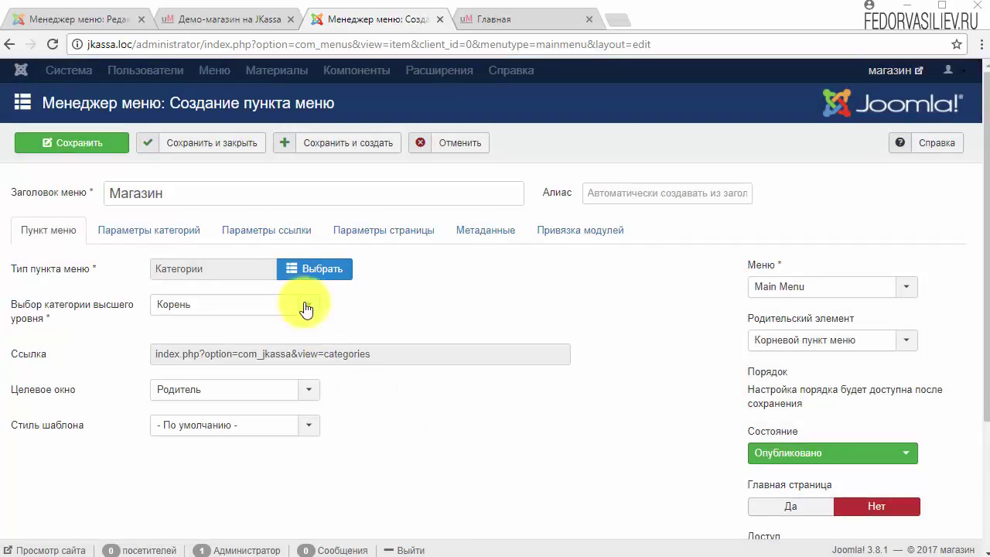
Step: Paste "megamenu" as the link CSS class of the "Магазин" menu item
left_click(299, 231)
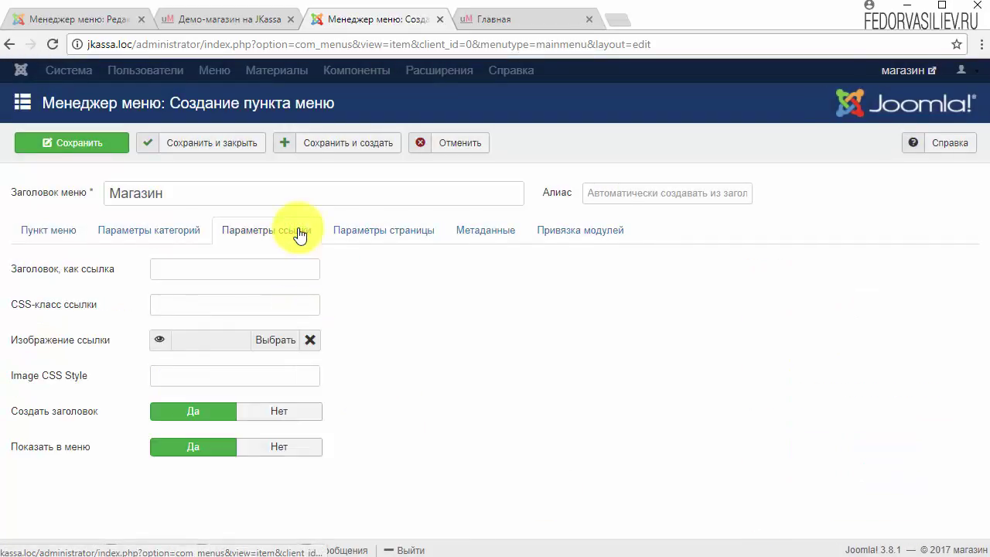
right_click(169, 305)
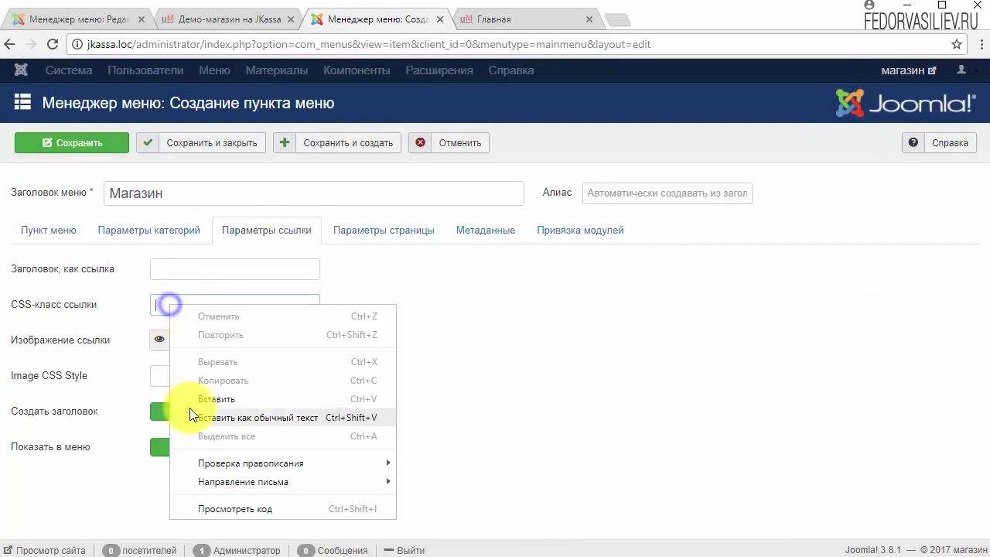
left_click(192, 411)
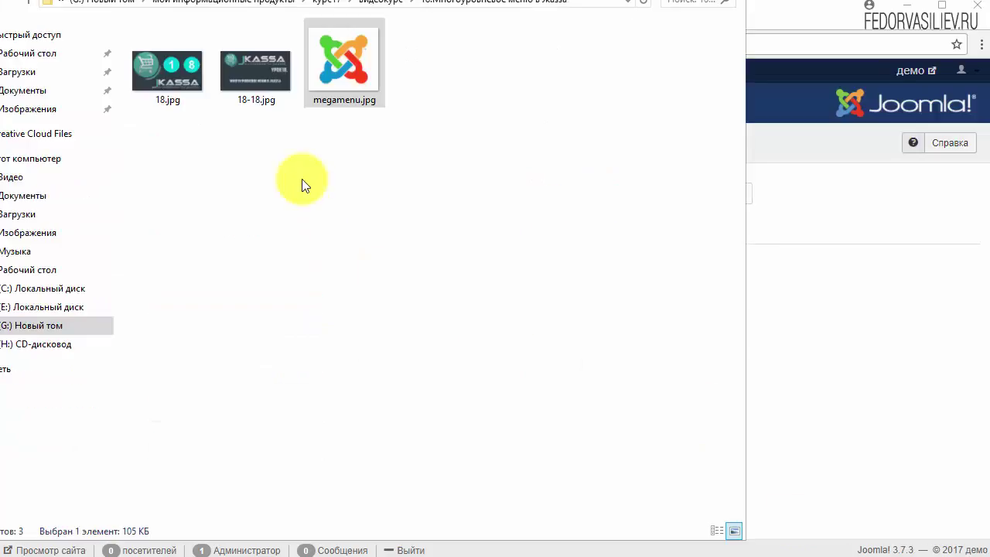
Step: Check megamenu.jpg in its local folder and upload it through the menu item's link image selection
left_click(372, 203)
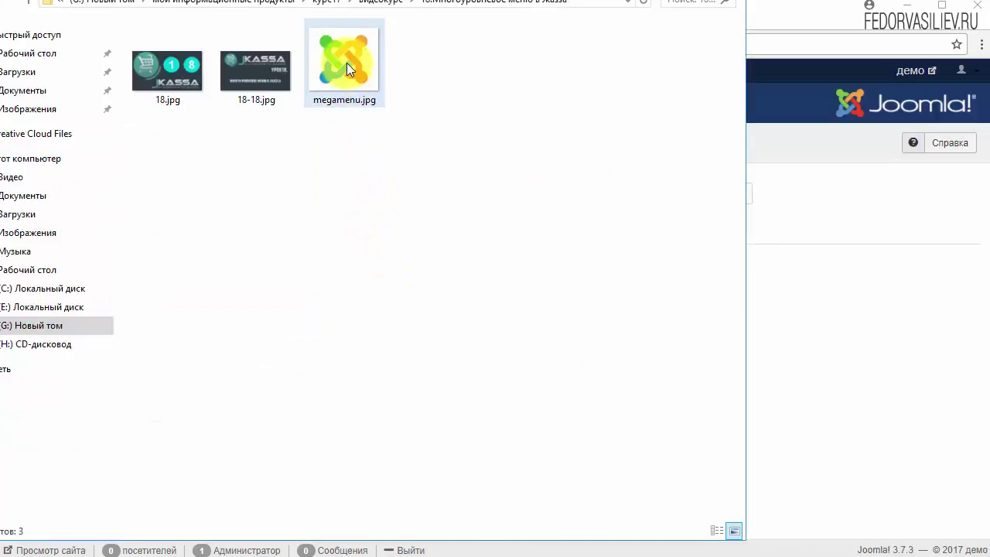
mouse_move(346, 63)
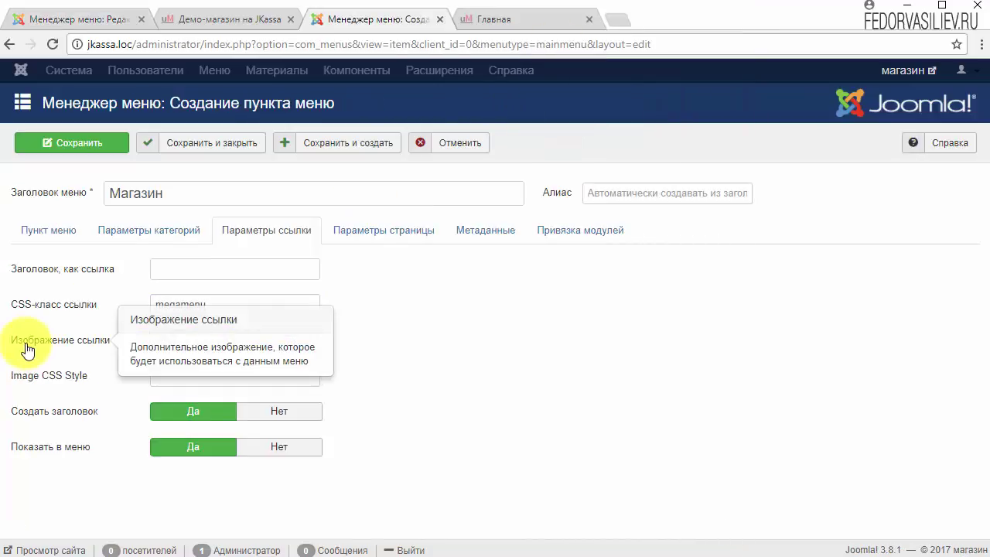
left_click(266, 341)
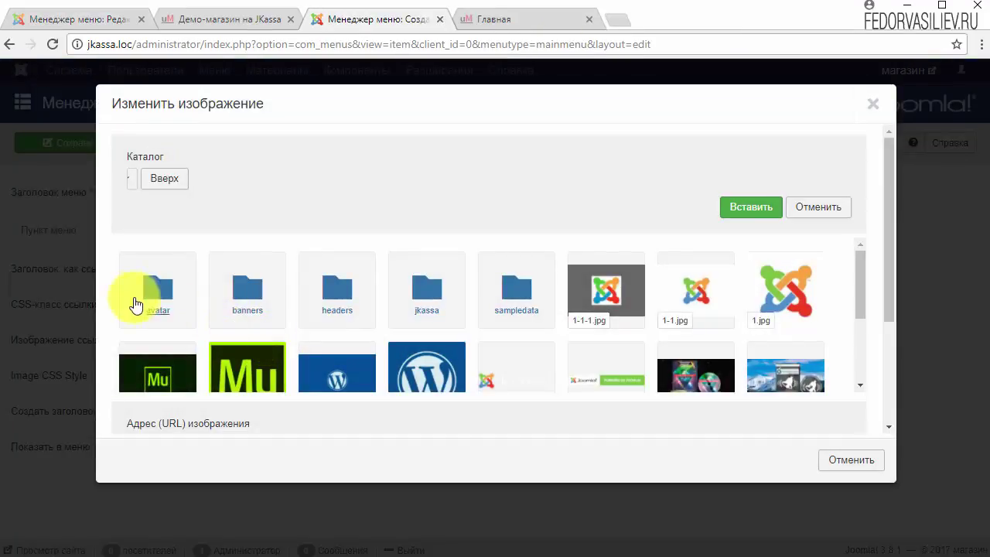
scroll(592, 314, "down", 8)
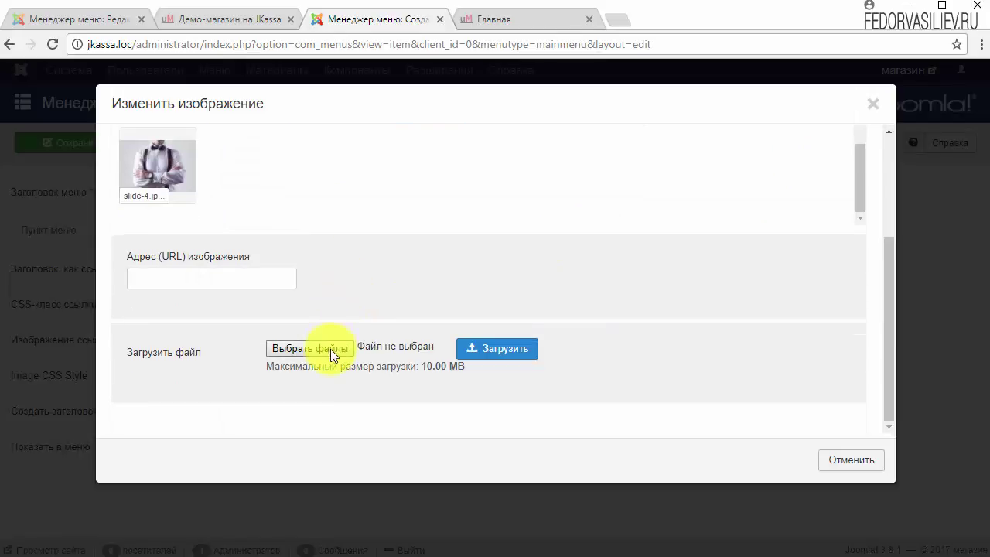
left_click(302, 348)
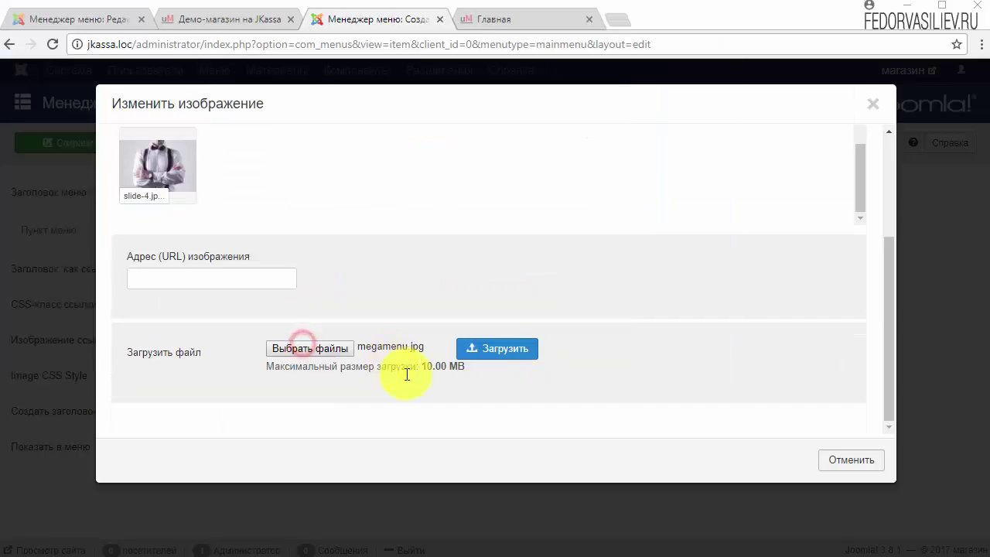
left_click(498, 348)
Step: Insert the uploaded megamenu.jpg as the link image of the "Магазин" menu item
scroll(629, 364, "down", 5)
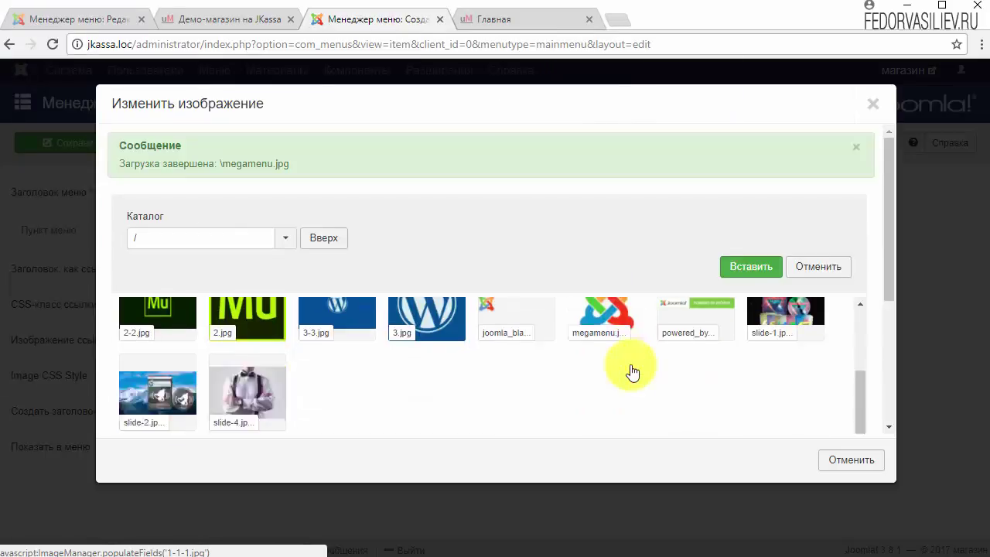
left_click(605, 308)
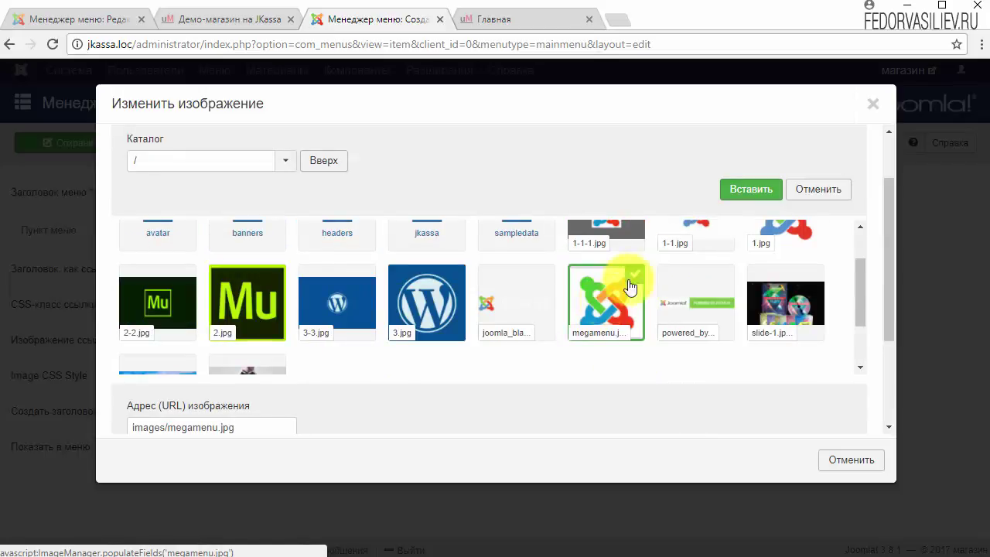
left_click(751, 190)
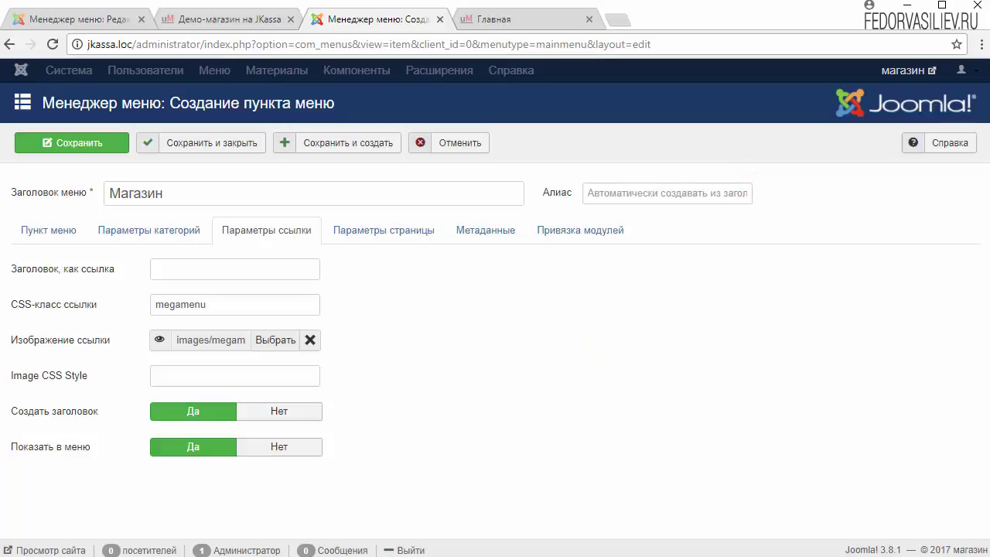
Step: Set the "Показывать заголовок страницы" page option to "Да" for the "Магазин" menu item
left_click(384, 230)
left_click(175, 320)
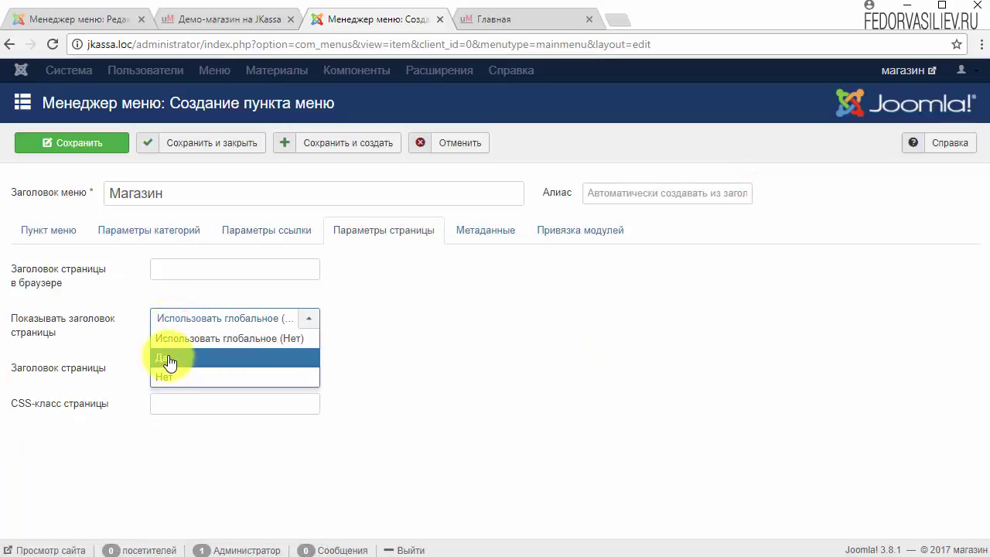
left_click(166, 357)
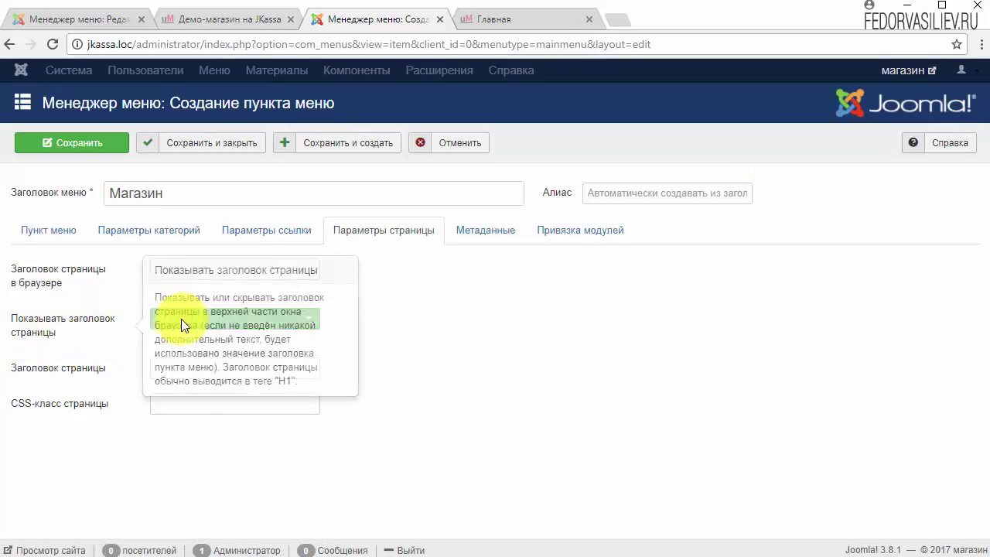
Step: Check the metadata and module assignment settings of the "Магазин" menu item, and save and close it
left_click(515, 234)
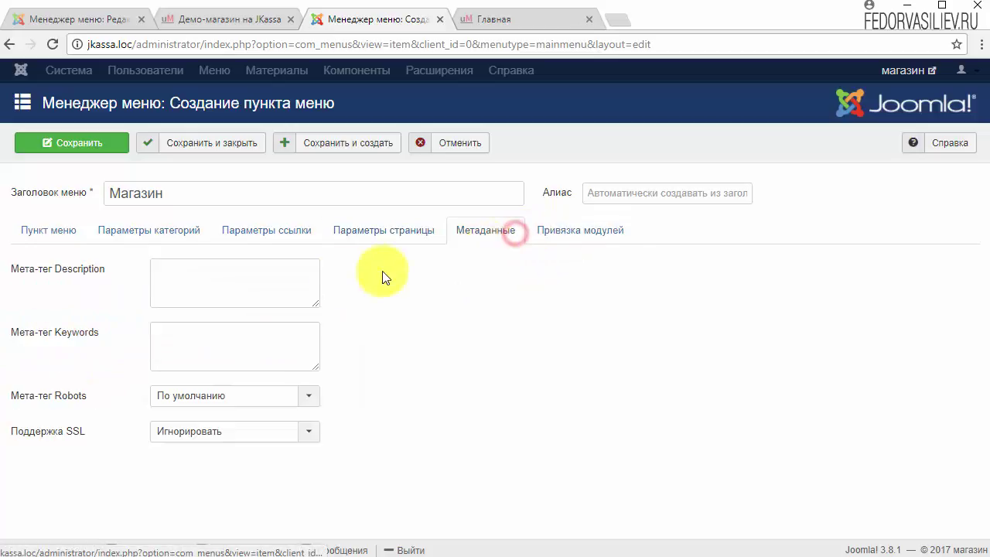
left_click(214, 285)
mouse_move(54, 277)
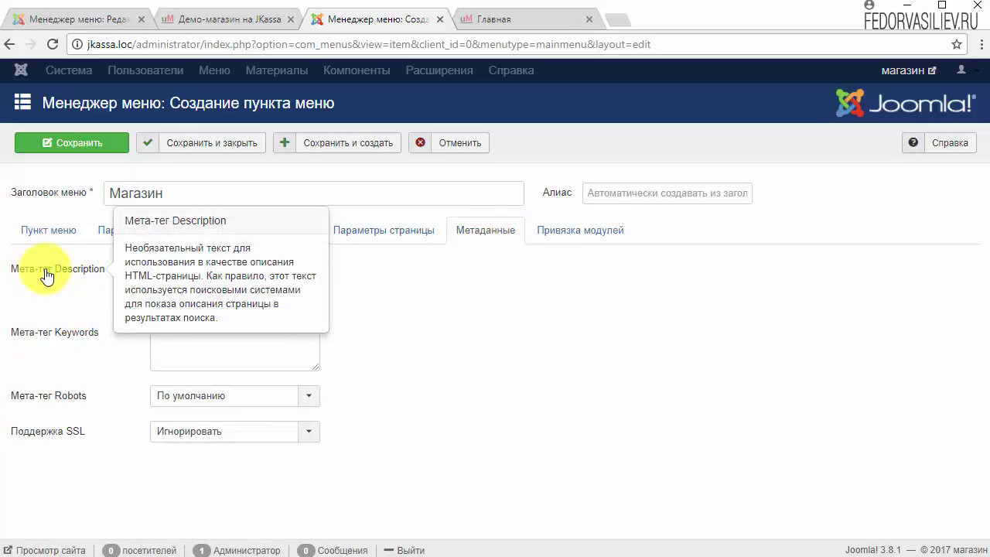
left_click(552, 233)
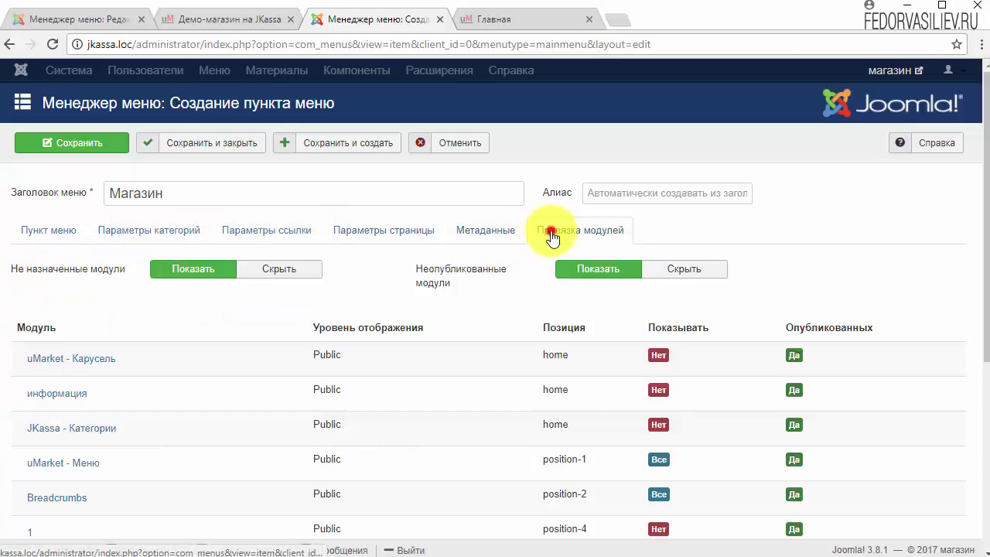
left_click(63, 234)
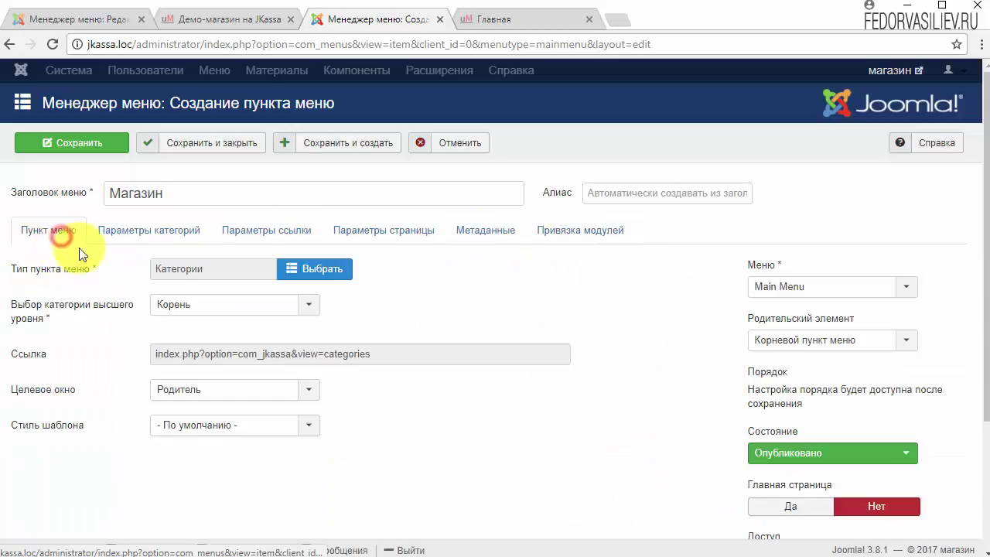
left_click(204, 147)
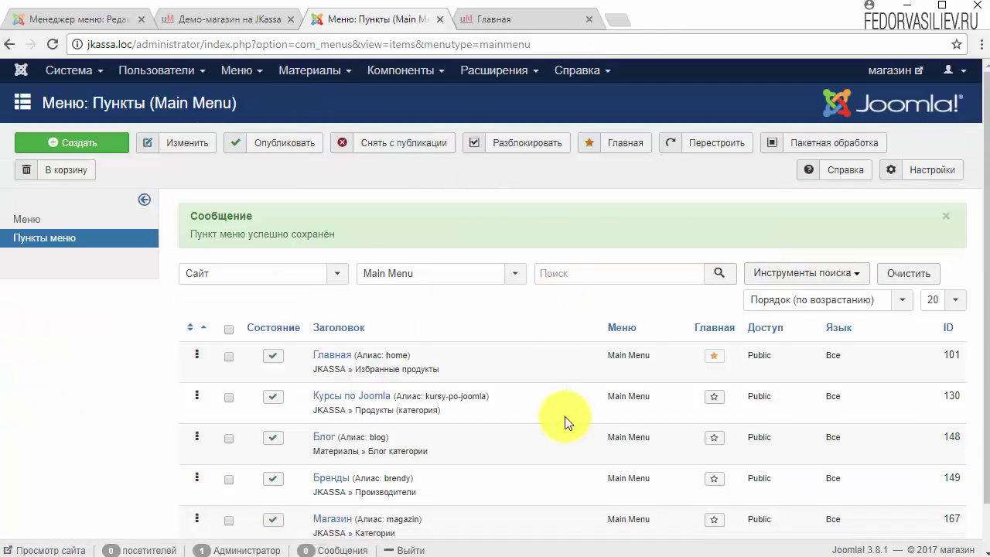
Step: Open the "Курсы по Joomla" menu item for editing and set its parent item to "Магазин"
scroll(416, 433, "down", 1)
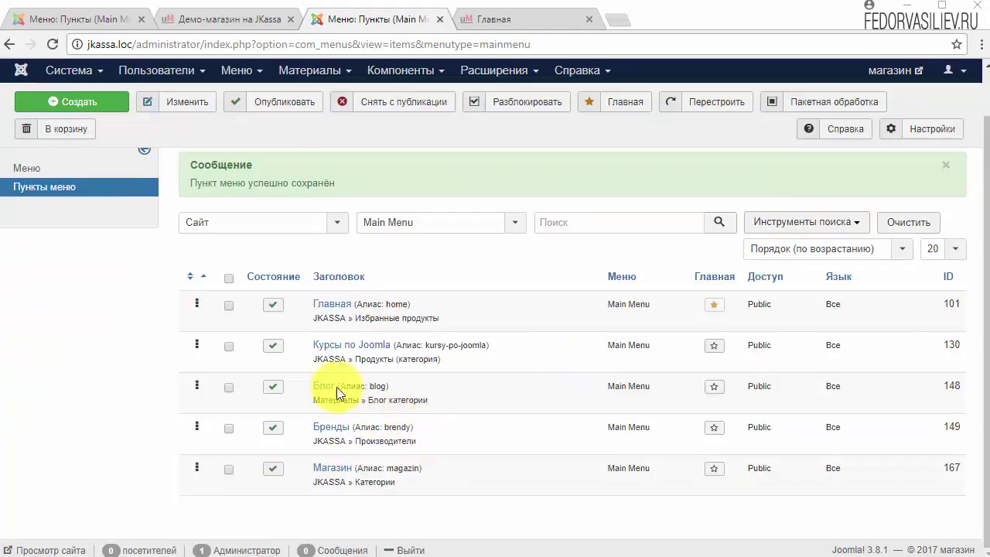
left_click(337, 348)
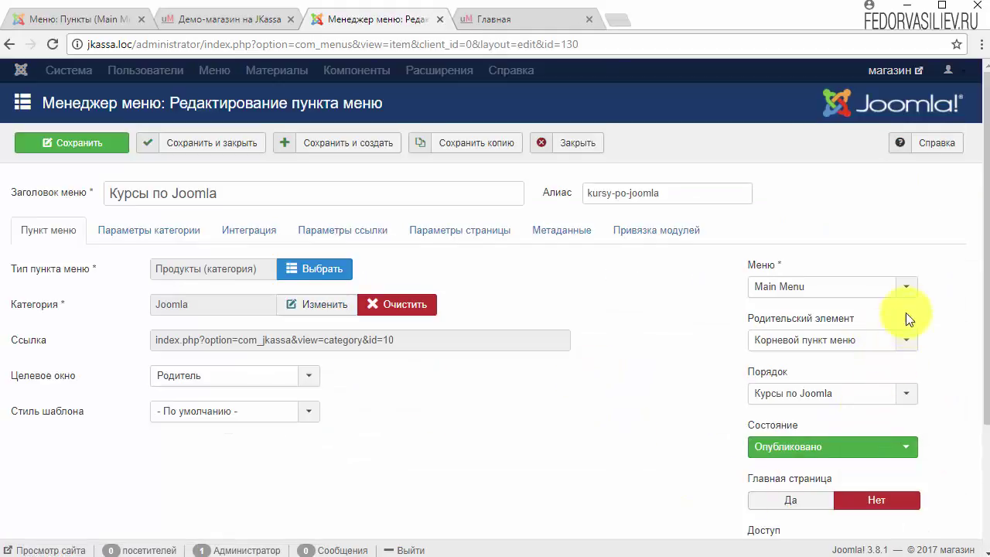
left_click(906, 340)
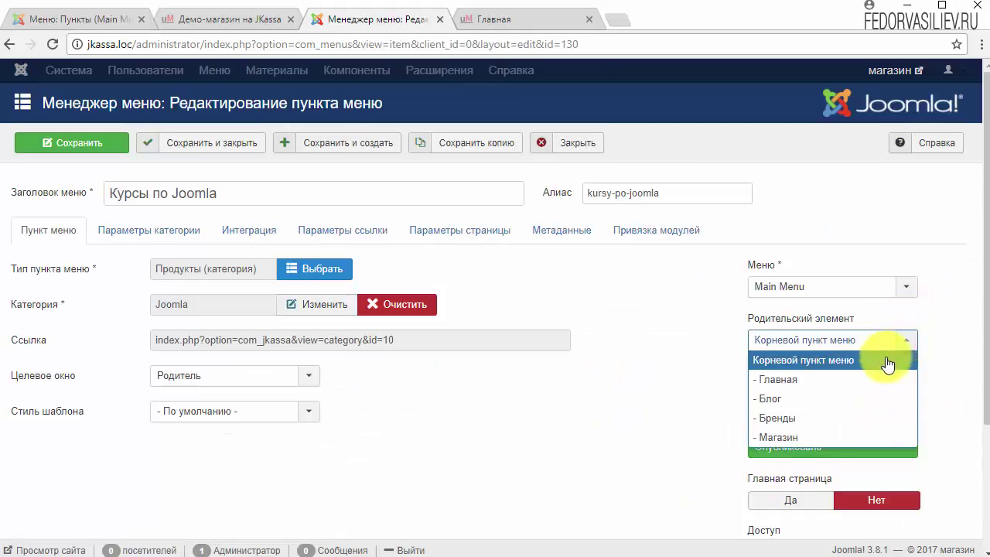
left_click(821, 437)
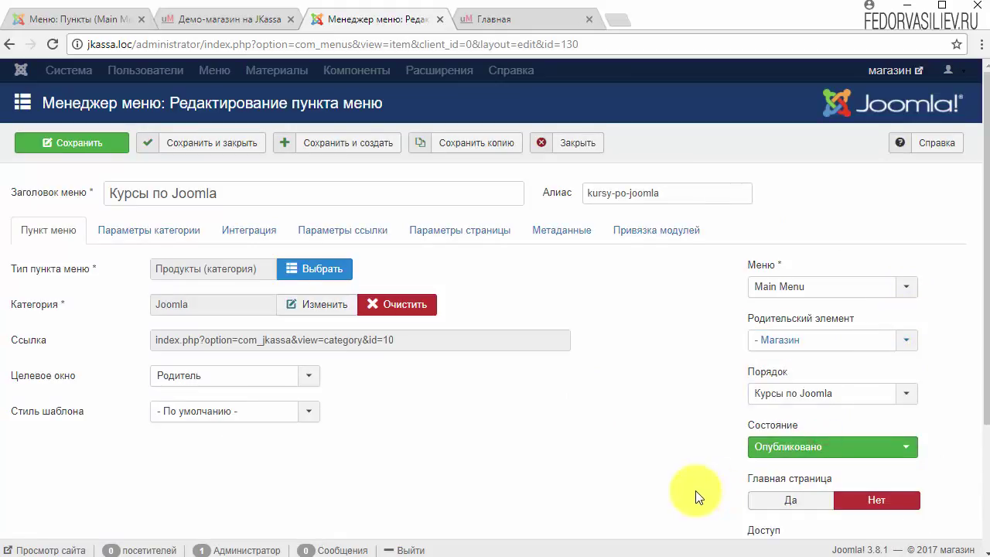
Step: Set the link CSS class of the "Курсы по Joomla" menu item to "col-sm-4 col-md-3 separator"
left_click(366, 236)
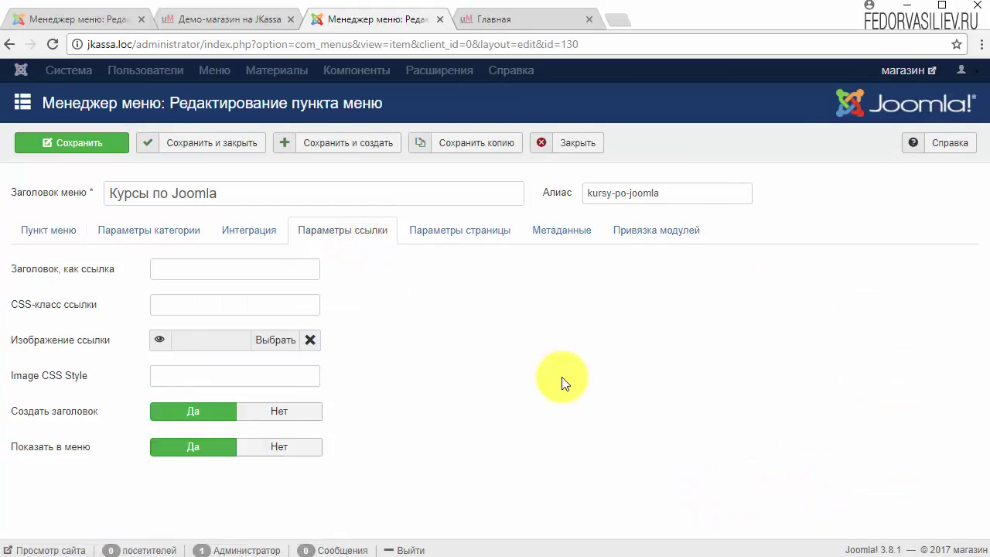
right_click(244, 306)
left_click(284, 402)
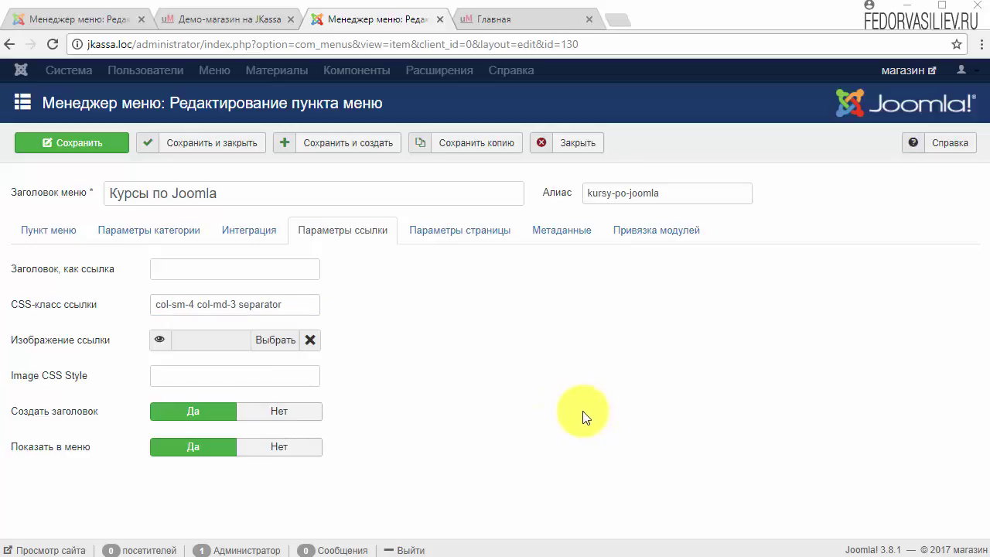
Step: Set the page heading option to "Да" with the heading text "Курсы по Joomla", and save and close the menu item
left_click(459, 230)
left_click(295, 324)
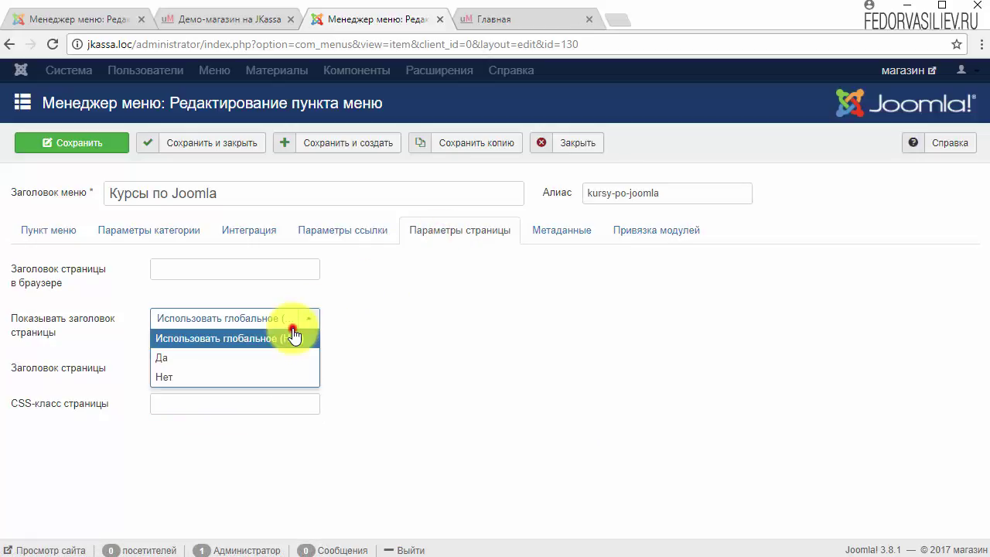
left_click(242, 358)
left_click_drag(240, 192, 98, 189)
right_click(177, 186)
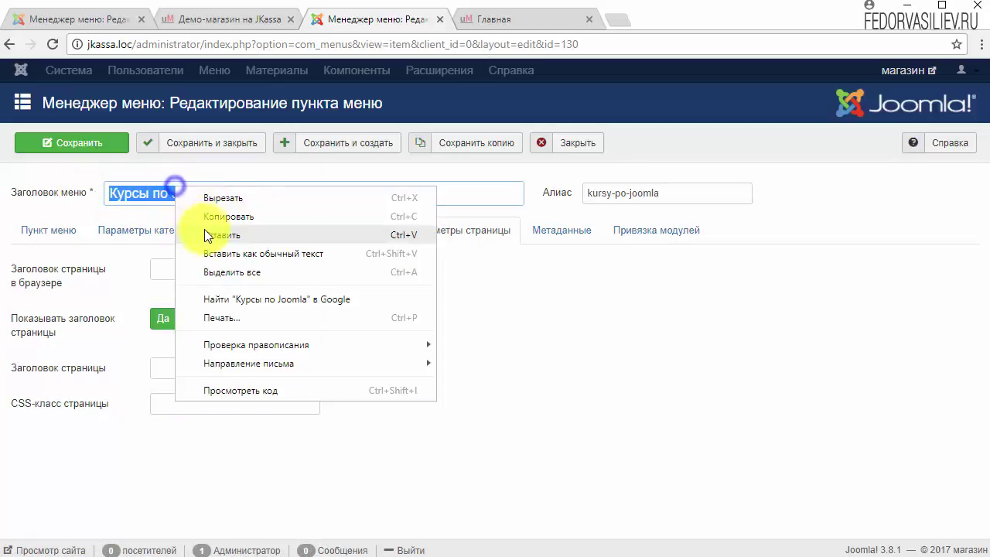
left_click(217, 220)
right_click(191, 369)
left_click(229, 458)
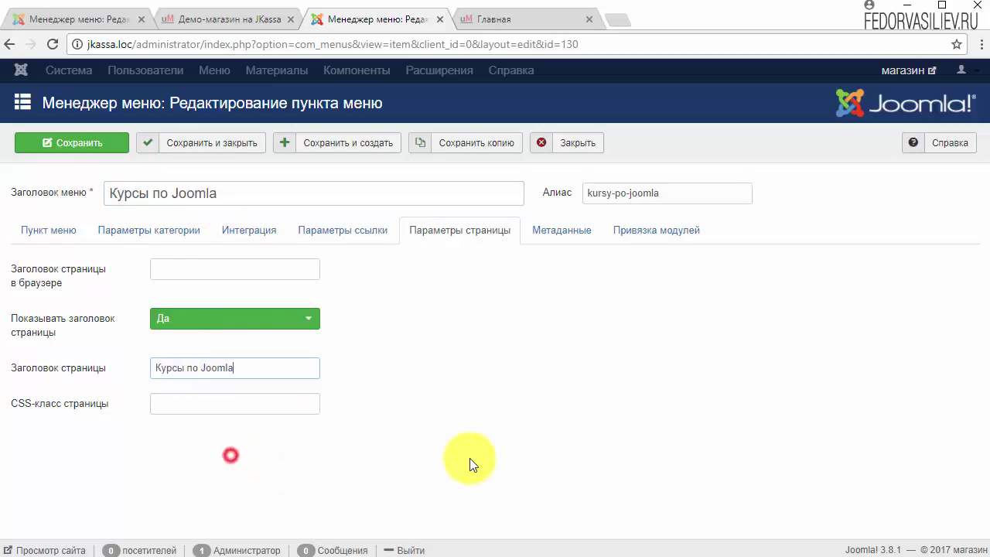
left_click(221, 142)
Step: Check the "Магазин" menu on the store's front page and return to the menu item list
key("ctrl+Tab")
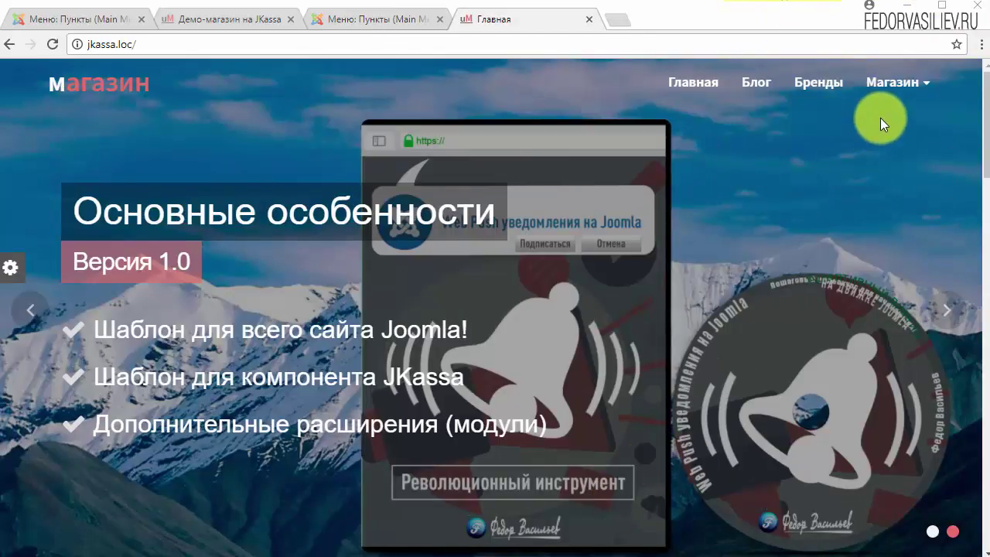
mouse_move(882, 86)
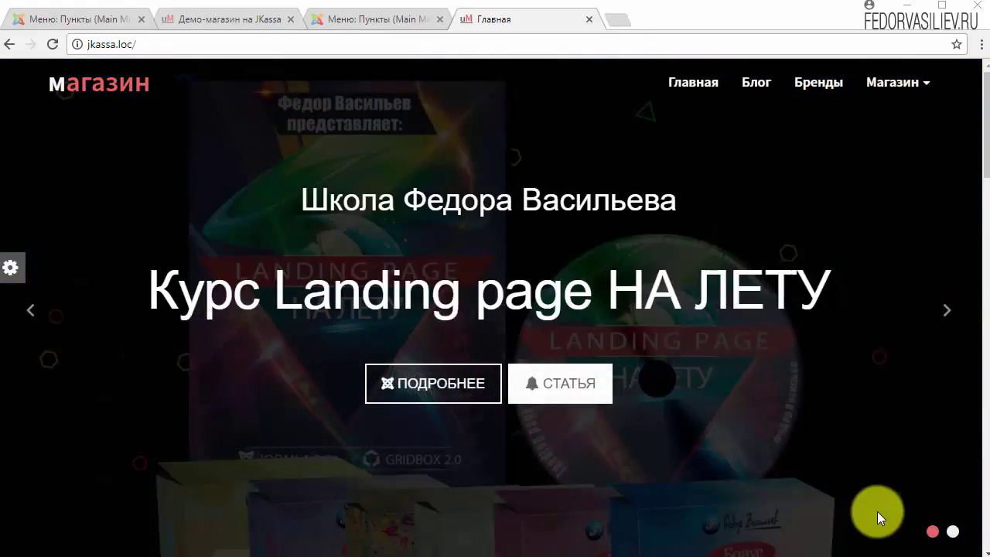
key("ctrl+shift+Tab")
Step: Create a new menu item in Main Menu with the title "Joomla"
left_click(78, 150)
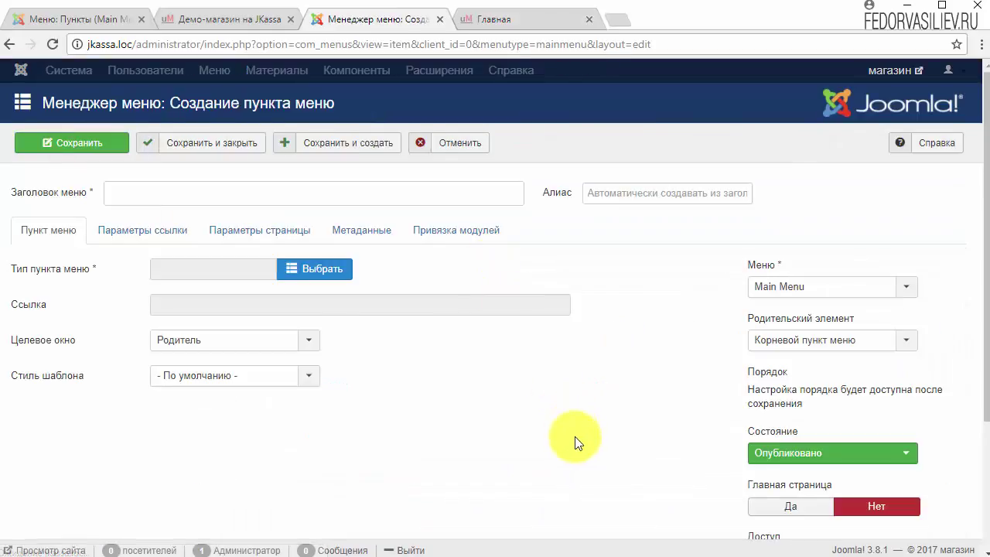
left_click(145, 188)
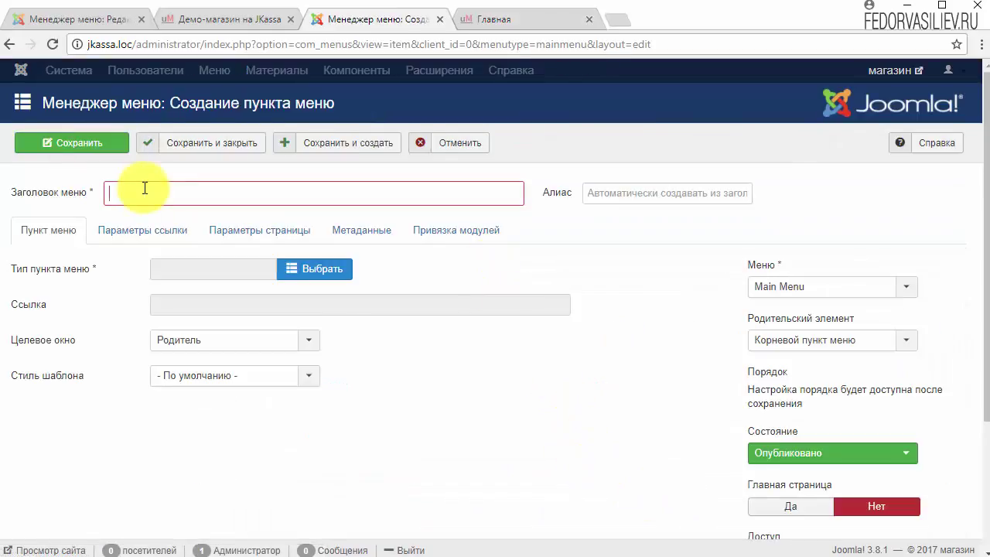
type("Ош")
type("la")
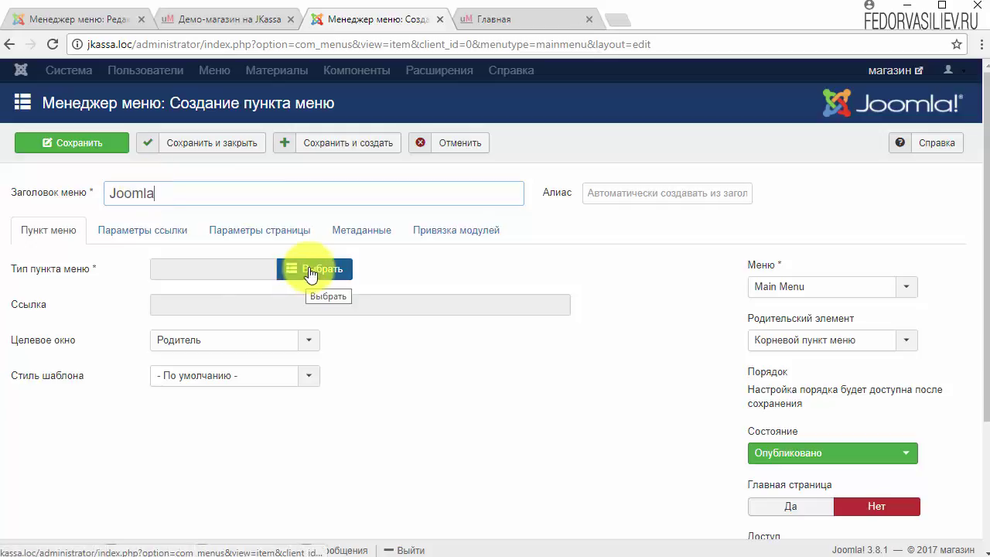
Step: Set the new item's type to the system link "Заголовок" and its parent item to "Курсы по Joomla"
left_click(309, 268)
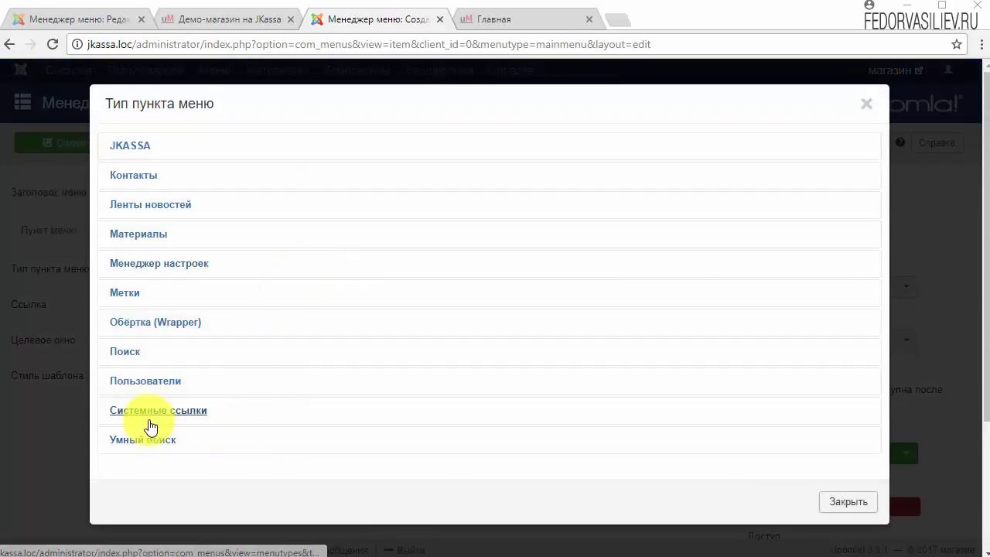
left_click(155, 416)
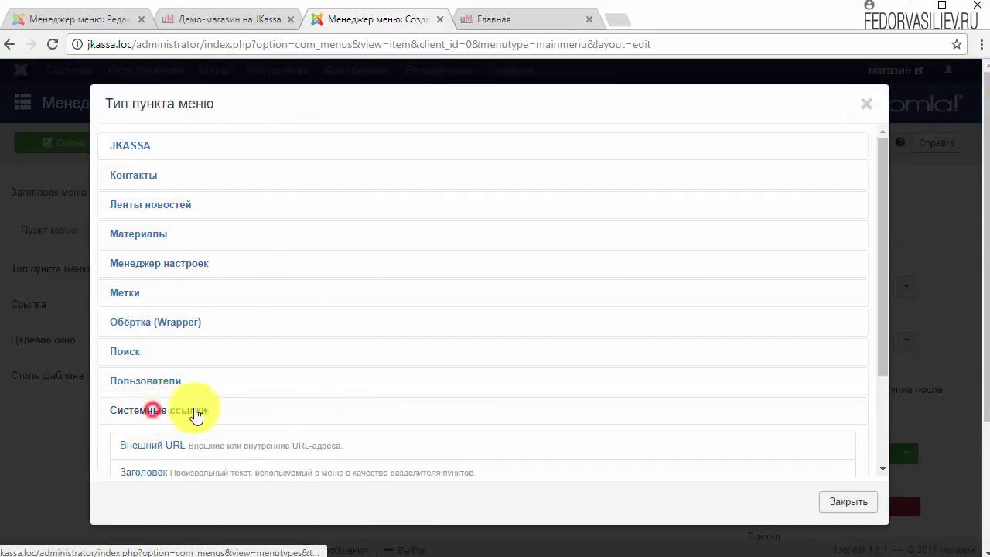
scroll(232, 402, "down", 2)
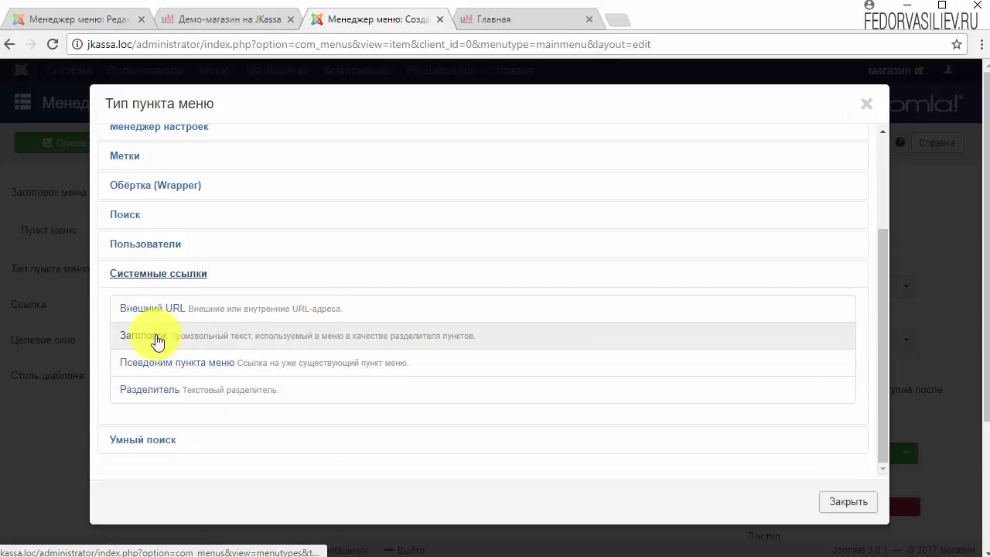
left_click(139, 338)
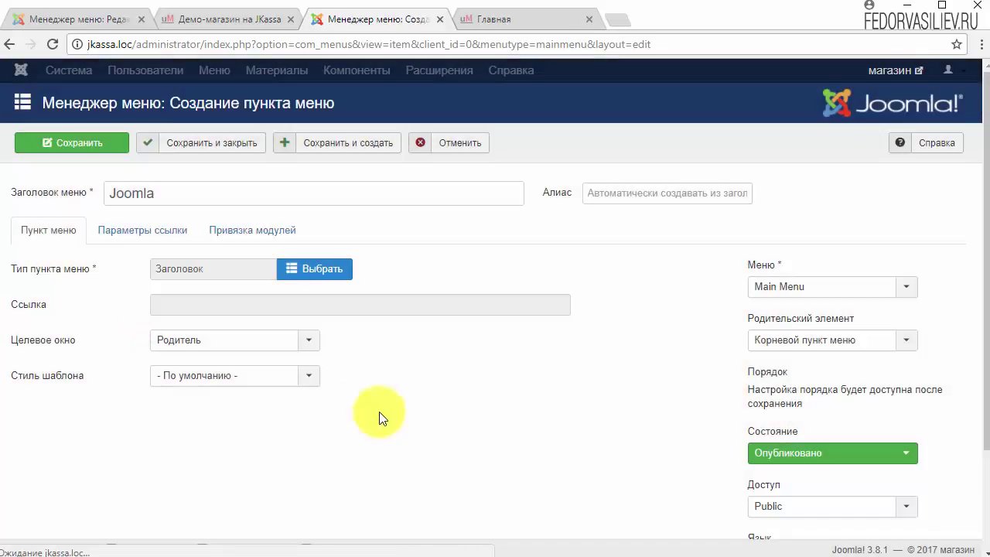
left_click(840, 337)
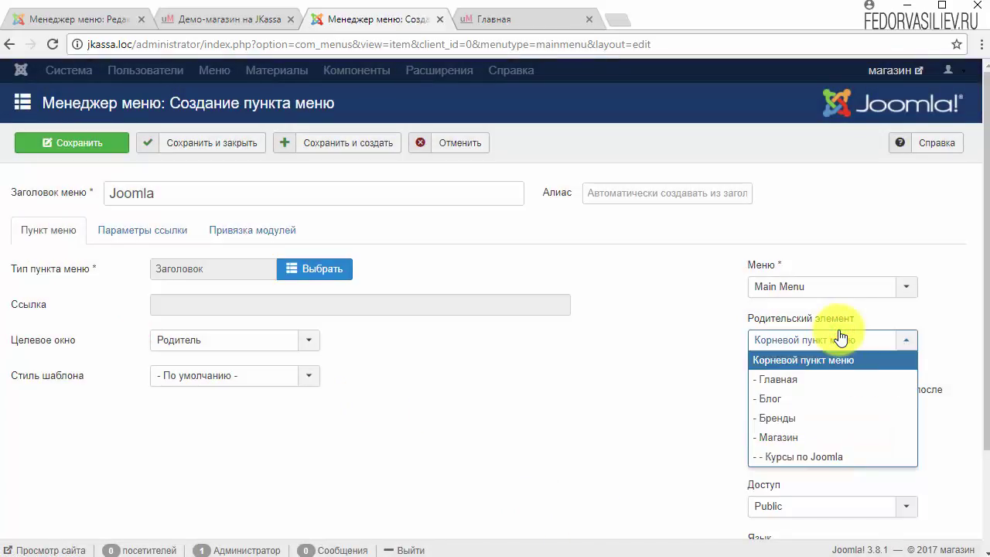
left_click(802, 459)
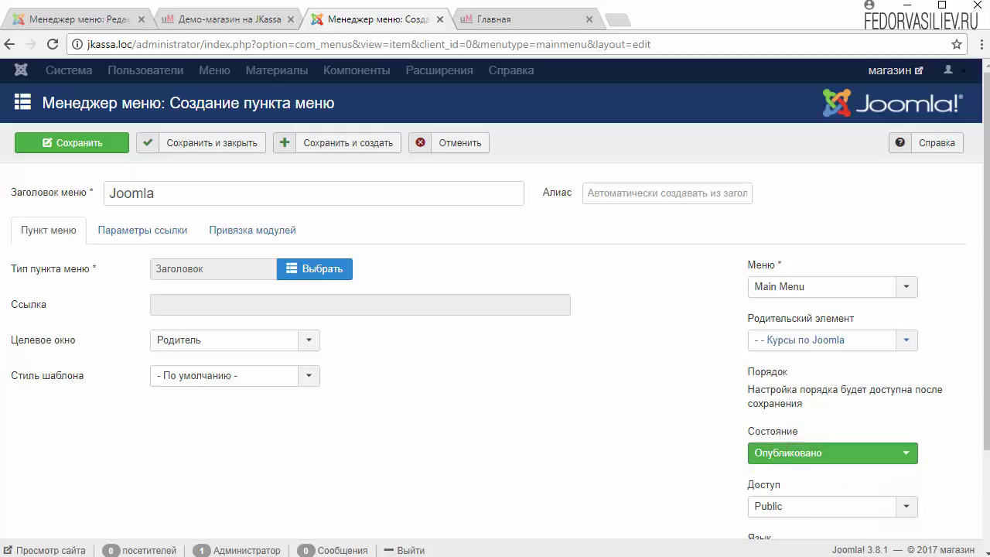
Step: Examine the "Страницы" and "Магазин" mega menus in the demo store and return to the new menu item
left_click(243, 22)
mouse_move(743, 84)
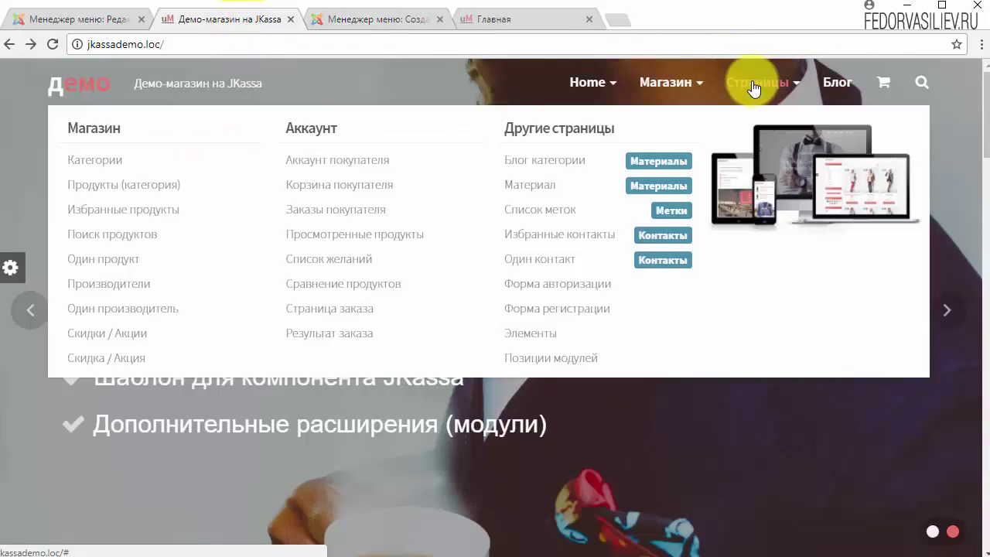
mouse_move(644, 92)
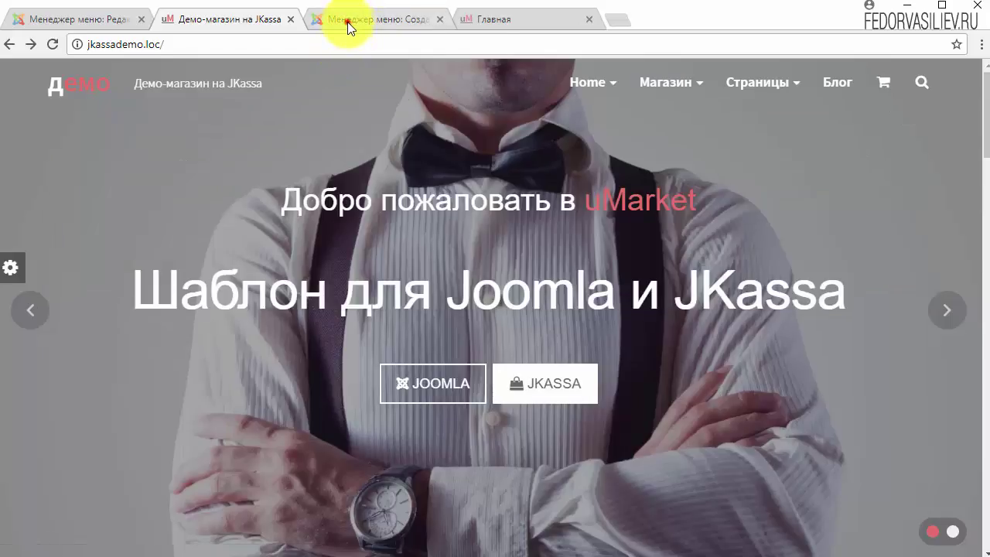
left_click(348, 28)
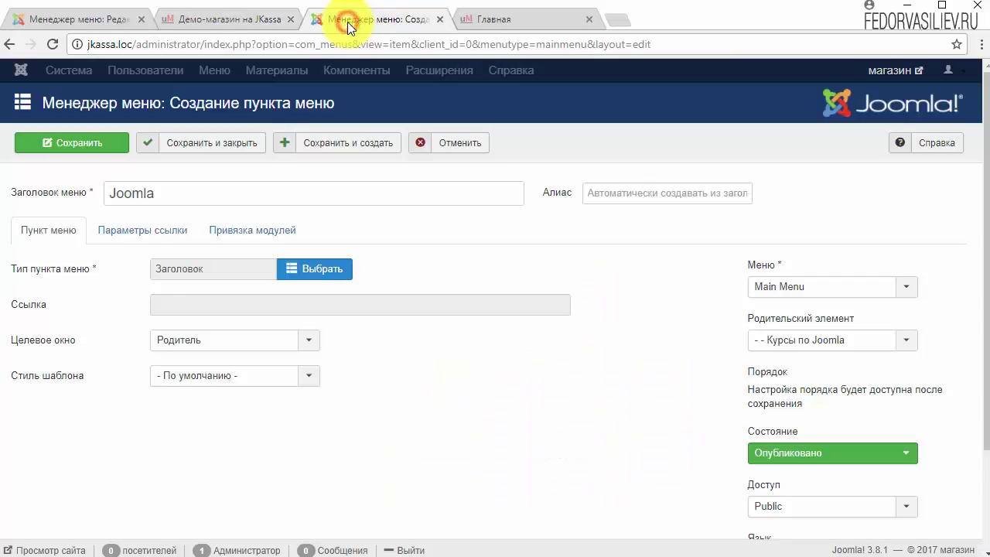
Step: Set the link CSS class to "danger" and the link title to "CMS" for the "Joomla" heading item, and save it
left_click(129, 233)
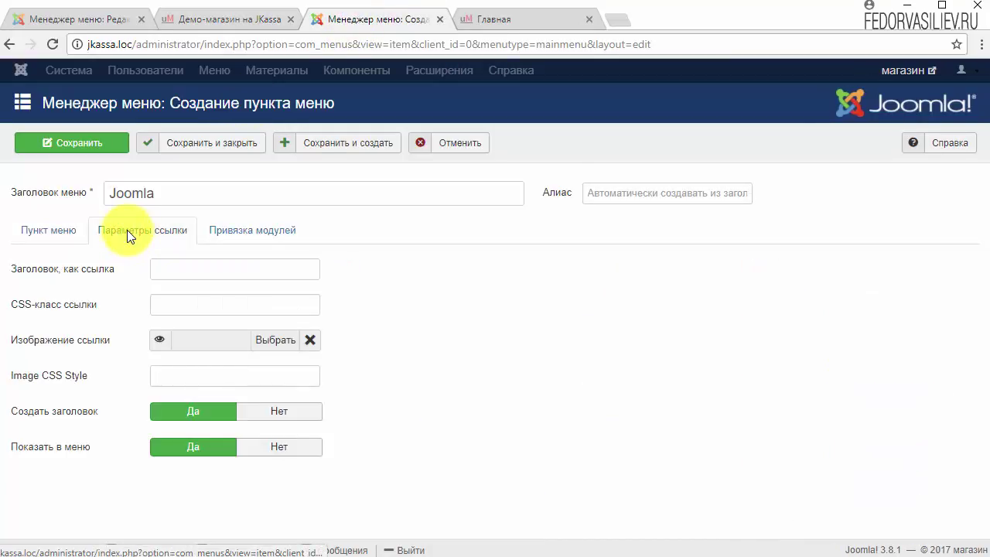
right_click(218, 305)
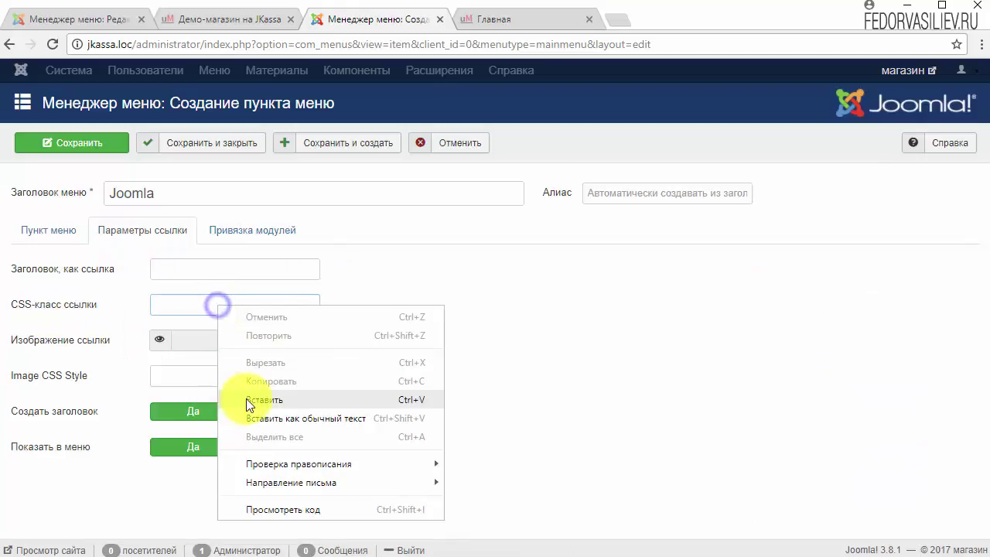
left_click(241, 399)
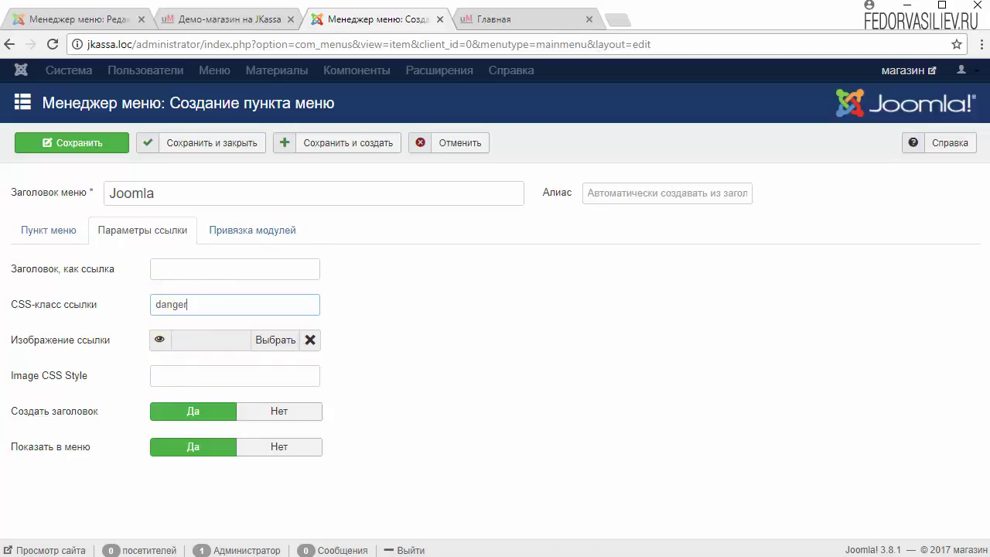
left_click(192, 272)
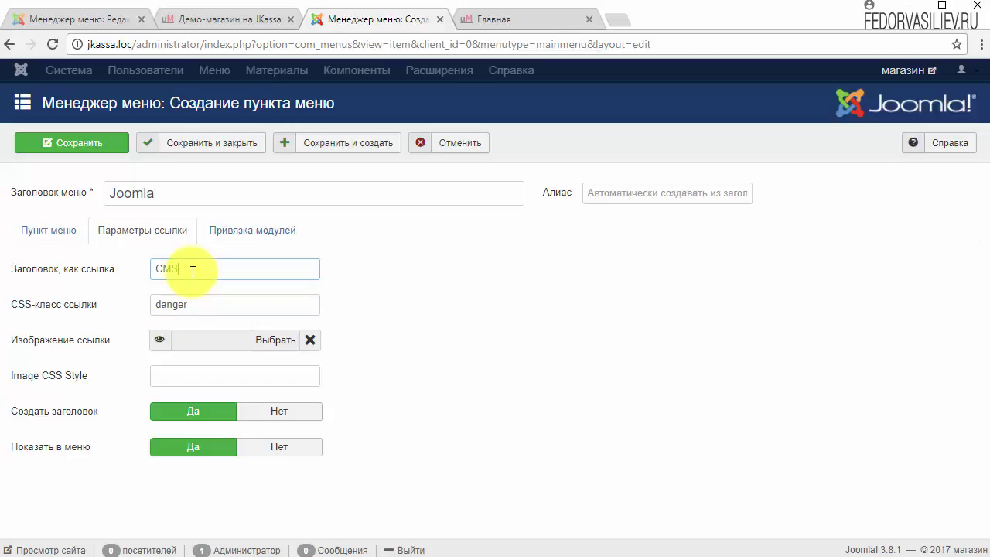
left_click(87, 145)
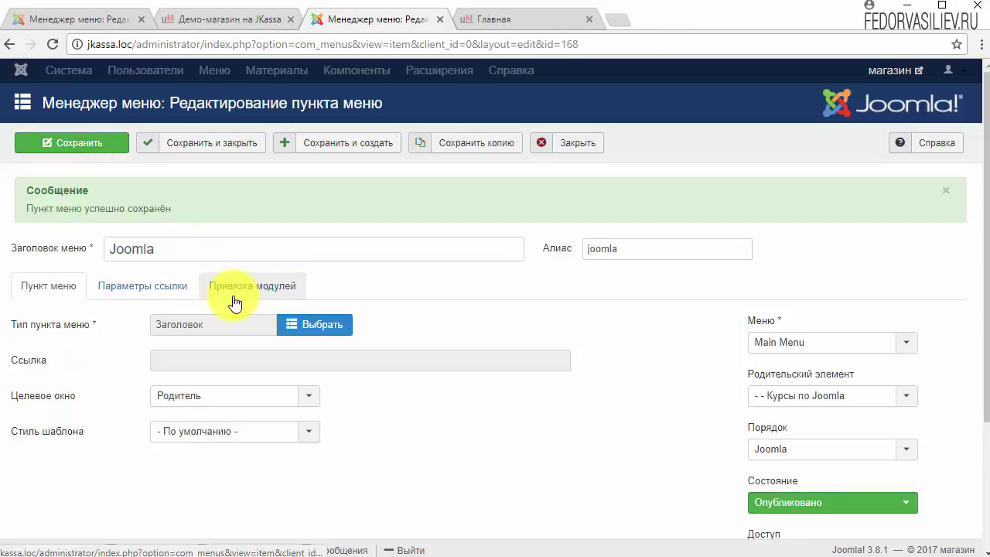
Step: Reload the store's front page and check the contents of the "Магазин" mega menu
left_click(463, 21)
left_click(54, 44)
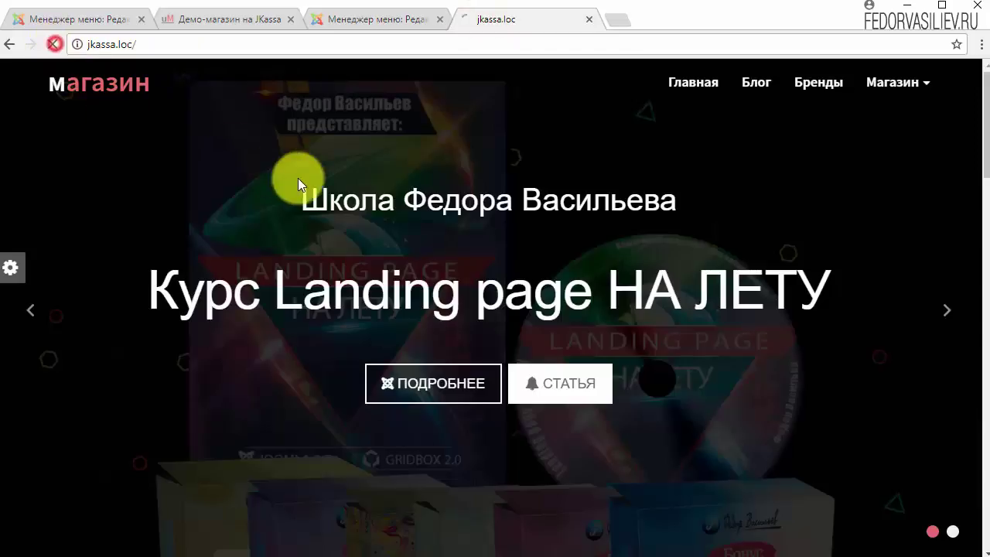
mouse_move(893, 82)
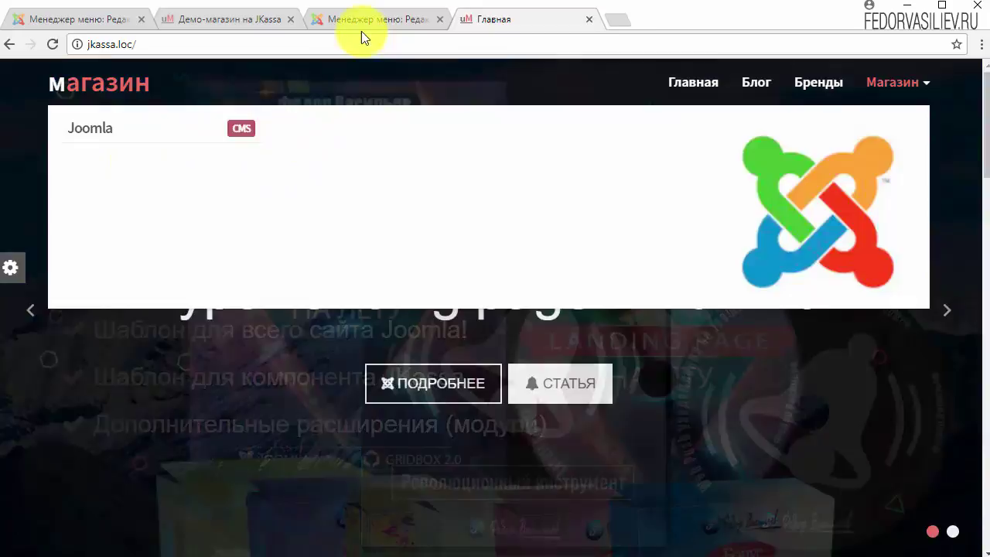
Step: Return to the Main Menu item list and examine the nesting of the "Магазин" and "Курсы по Joomla" items
left_click(365, 21)
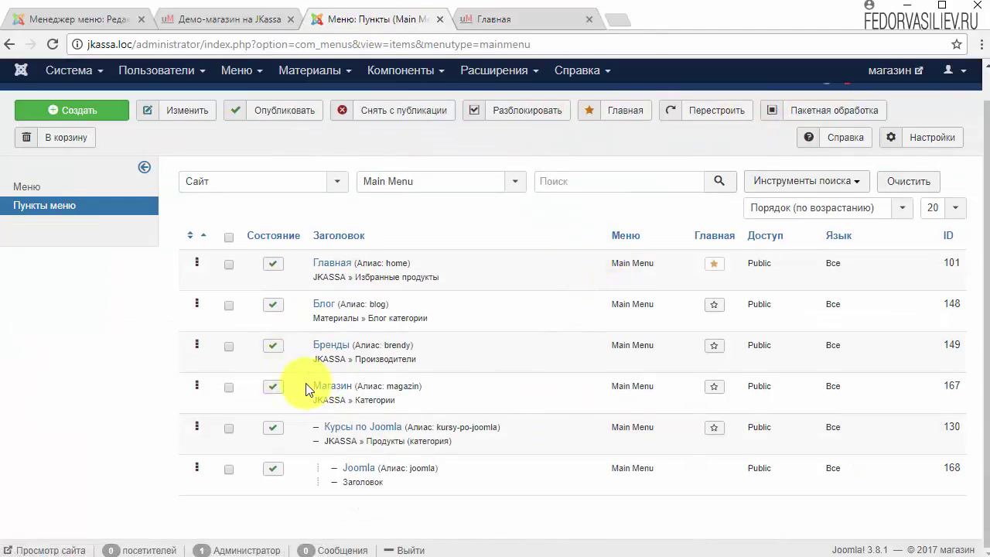
left_click_drag(306, 382, 410, 405)
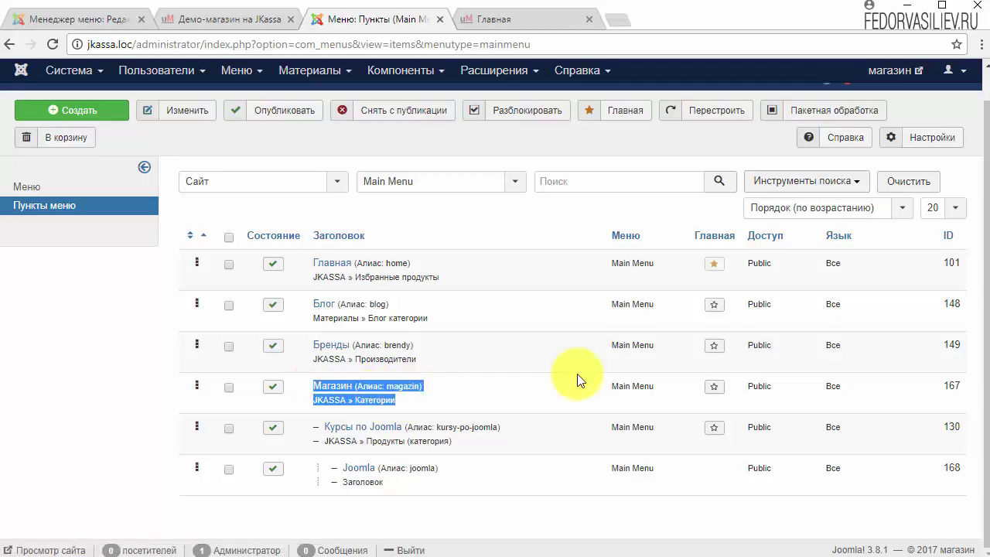
left_click(557, 396)
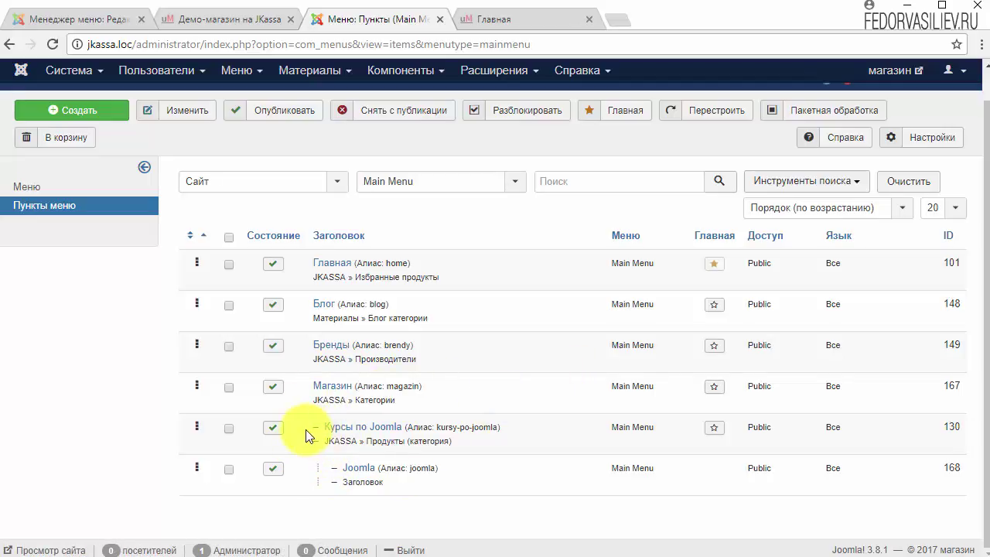
left_click_drag(308, 428, 425, 428)
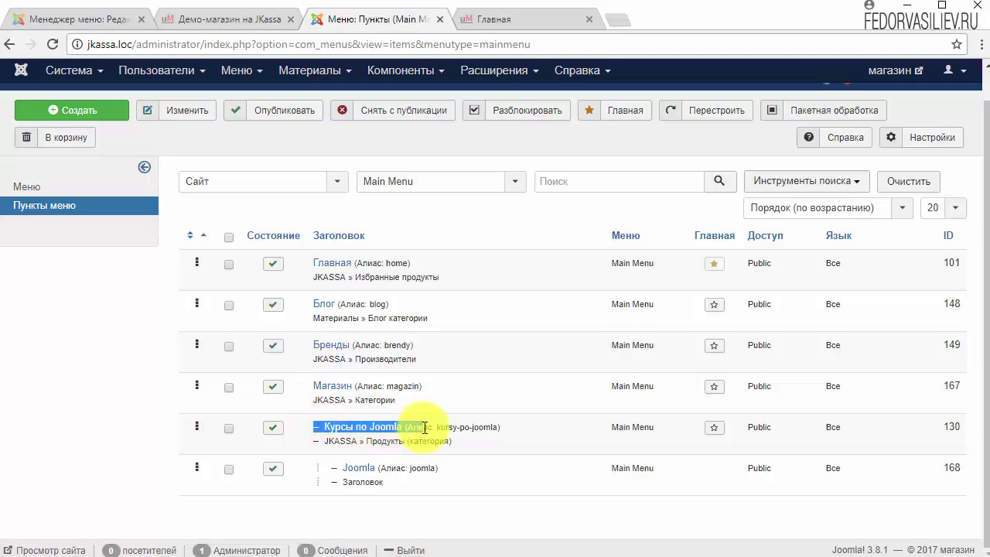
left_click(315, 430)
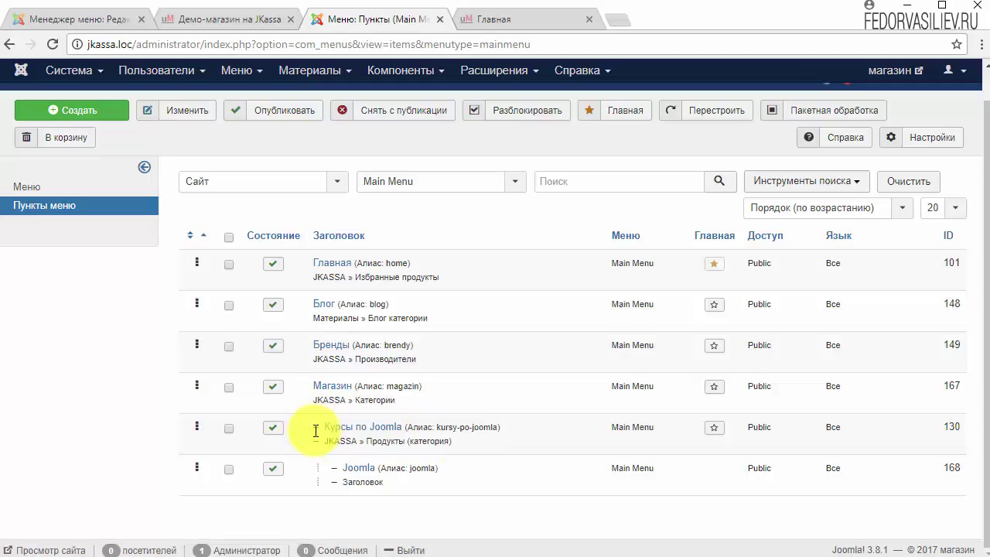
Step: Compare the nested "Курсы по Joomla" and "Joomla" items in the Main Menu list with the store's "Магазин" mega menu
left_click_drag(337, 426, 427, 427)
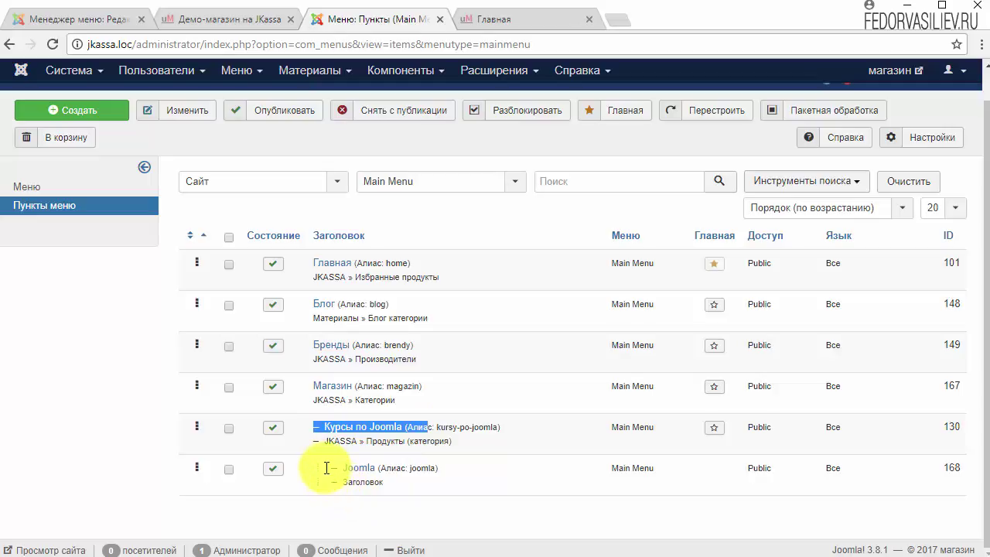
left_click_drag(326, 467, 452, 473)
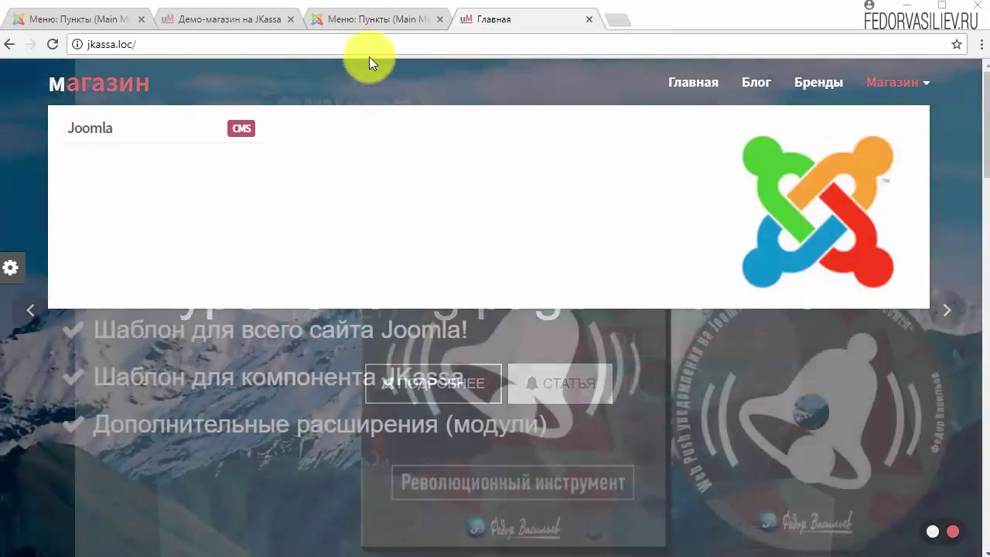
left_click(379, 19)
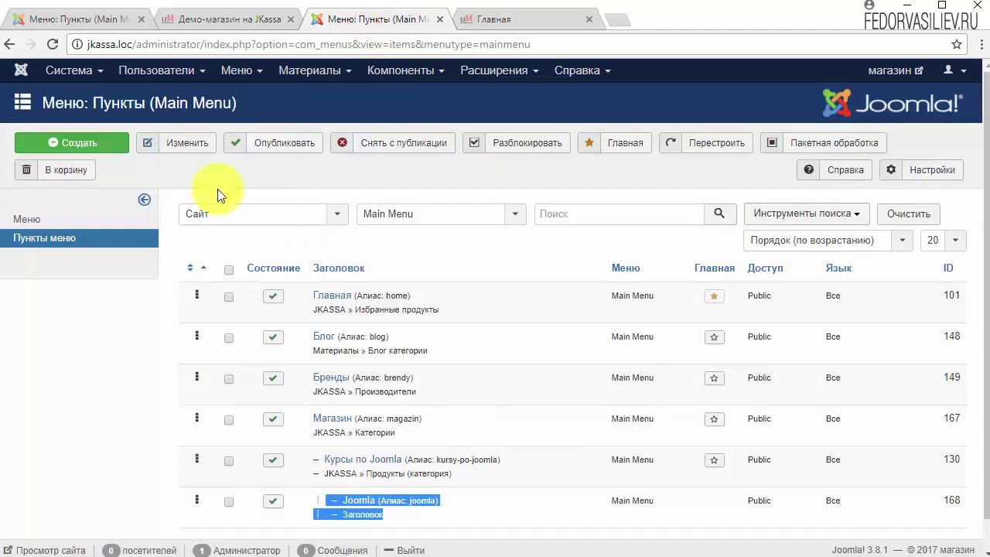
Step: Create a new Main Menu item titled "Уроки" with the JKASSA "Категории" item type
left_click(77, 144)
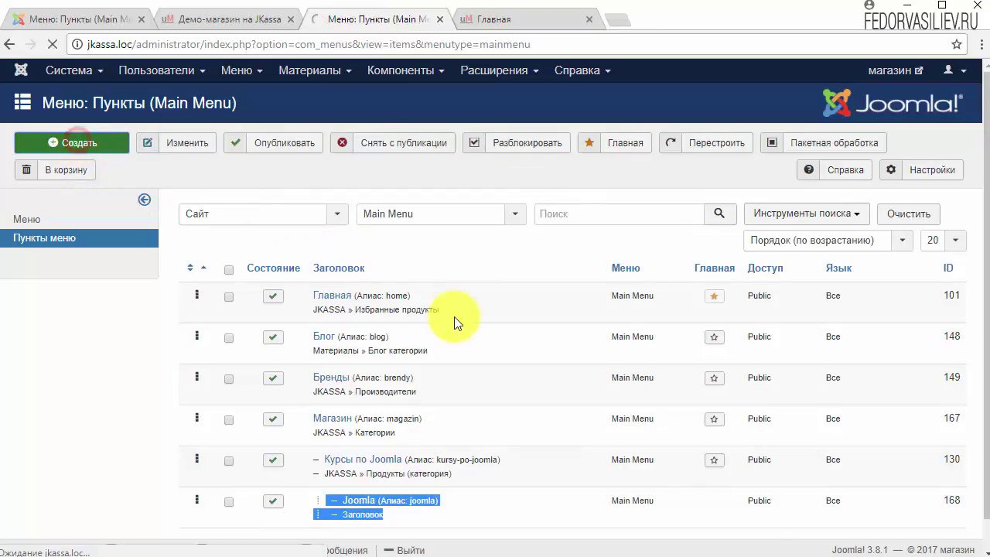
left_click(246, 195)
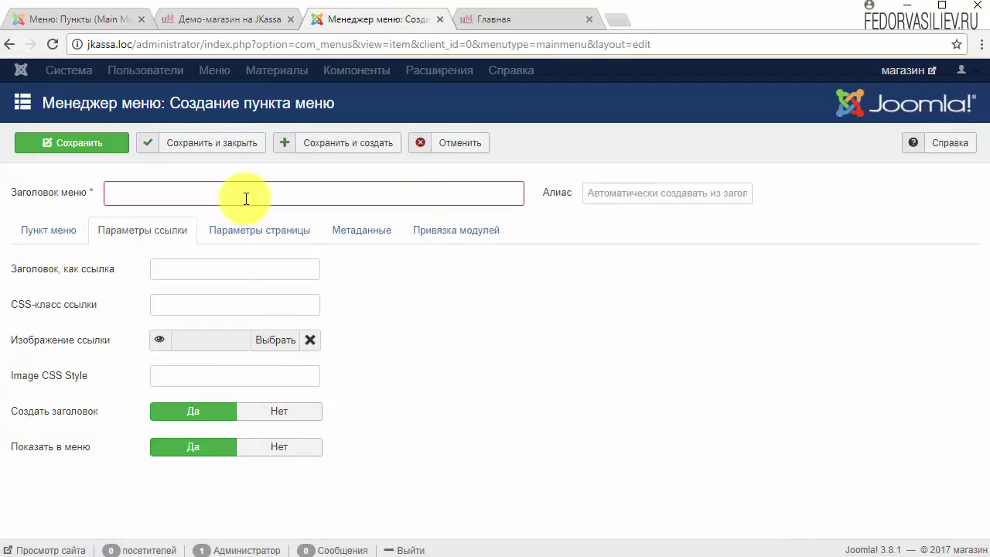
type("eHJRB")
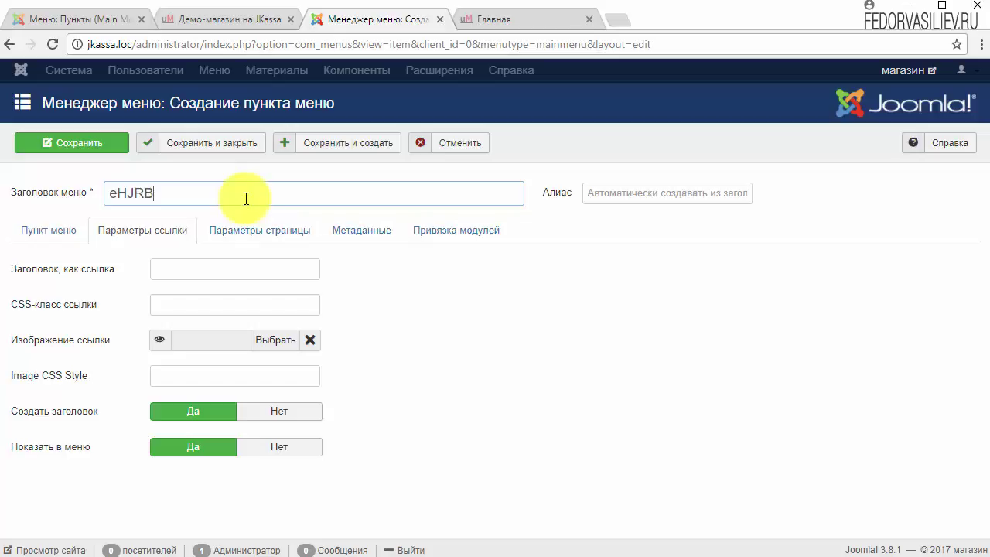
left_click(324, 268)
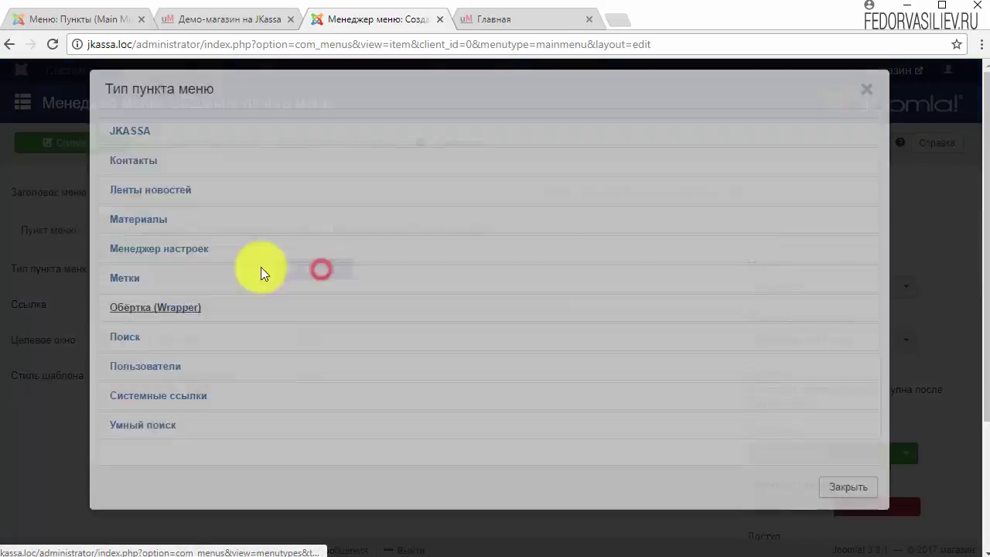
left_click(114, 143)
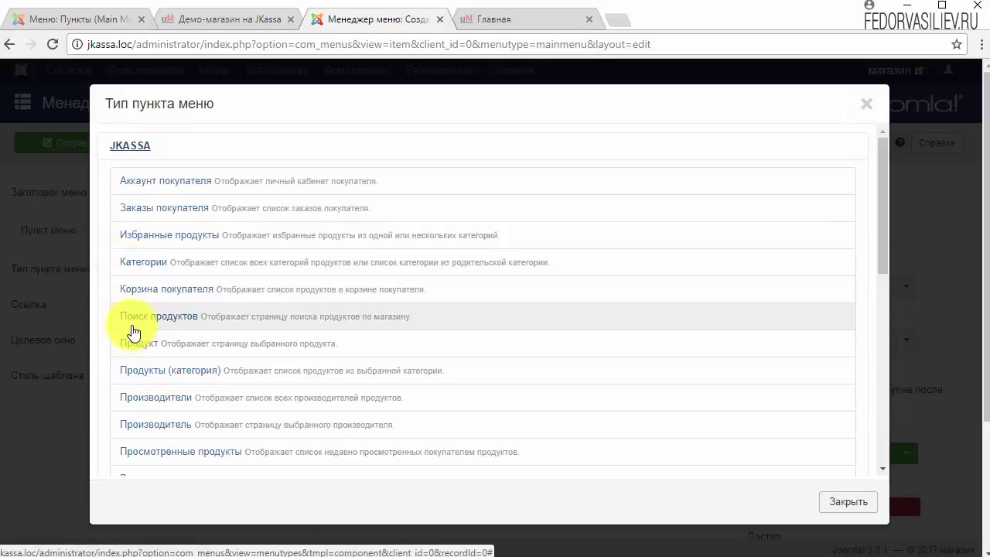
left_click(138, 262)
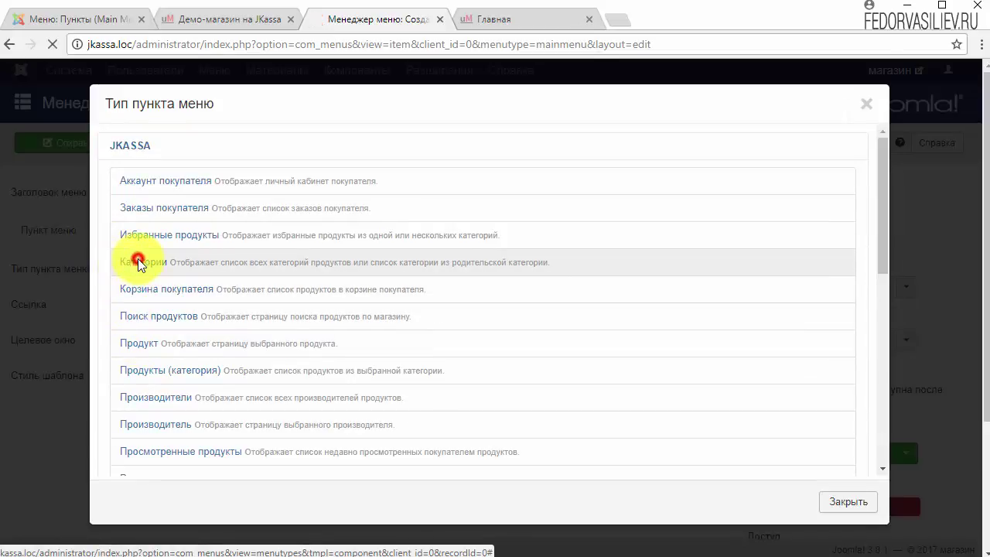
Step: Set the "Уроки" item's top-level category to "Joomla" and its parent item to "Курсы по Joomla", and save it
left_click(314, 306)
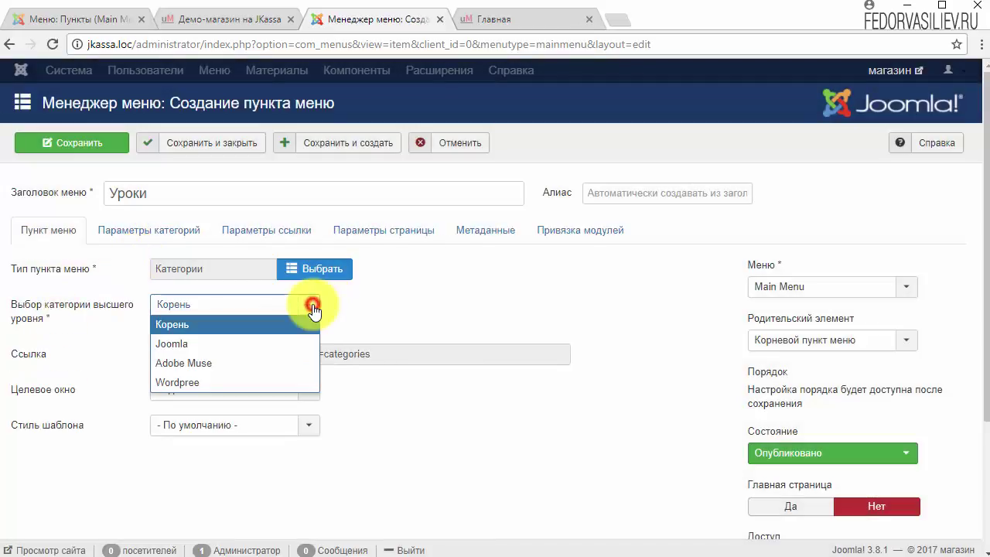
left_click(177, 345)
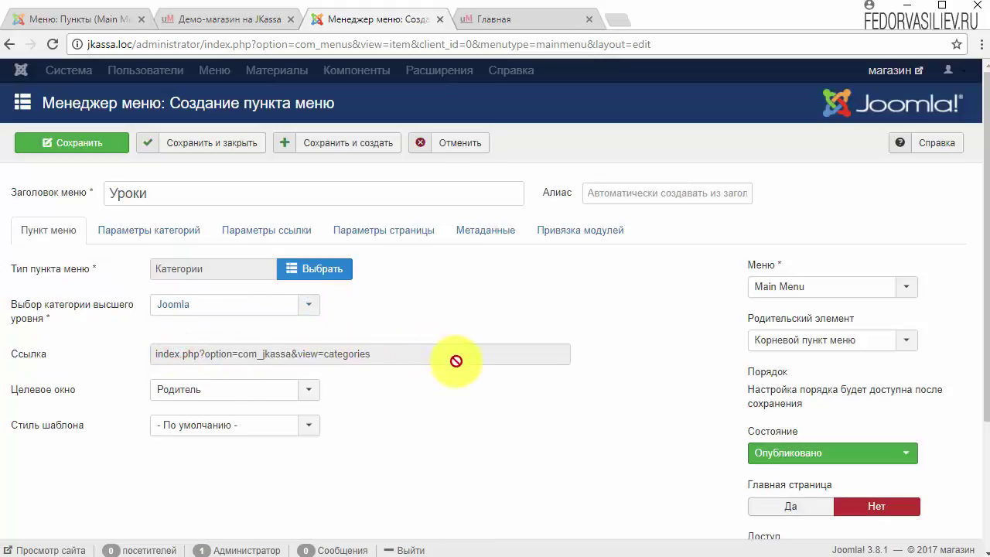
left_click(854, 341)
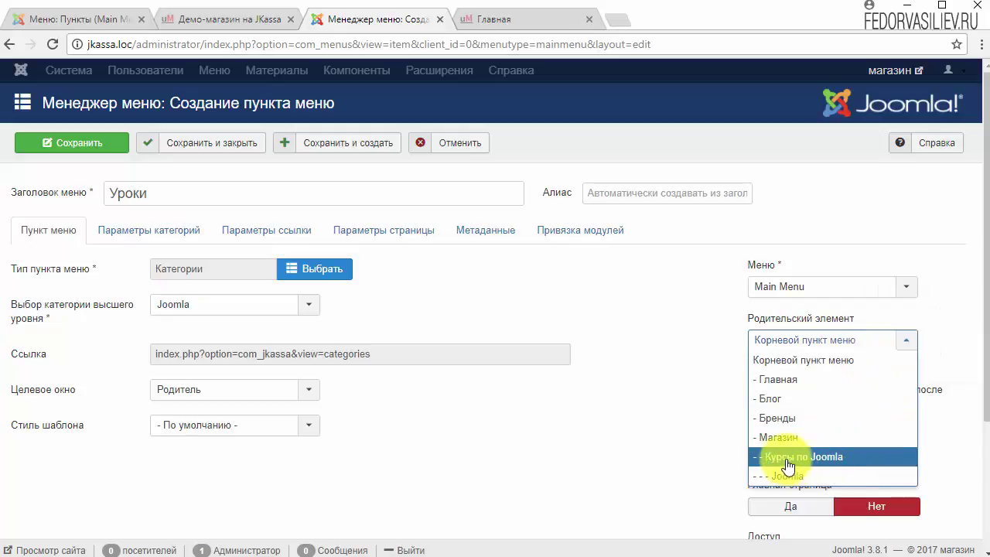
left_click(826, 456)
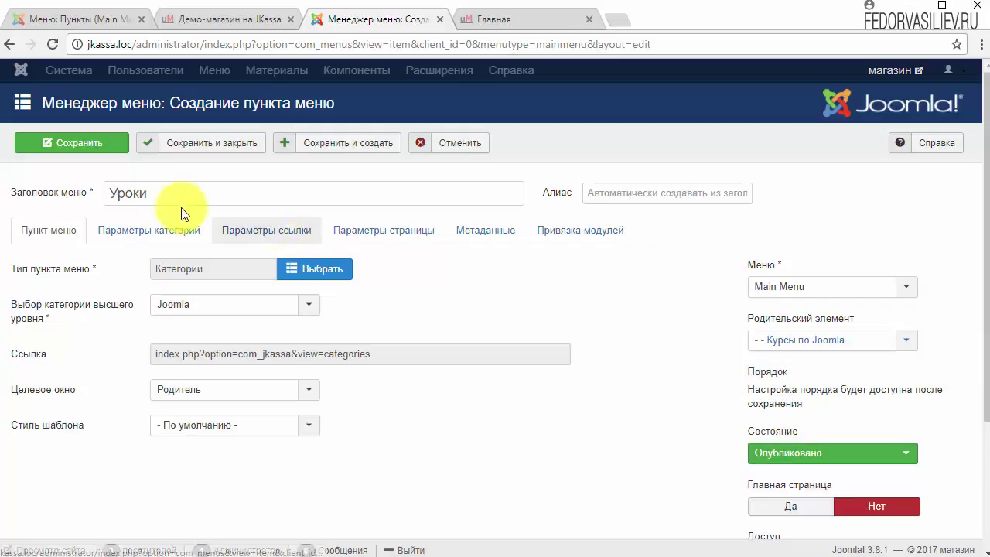
left_click(93, 154)
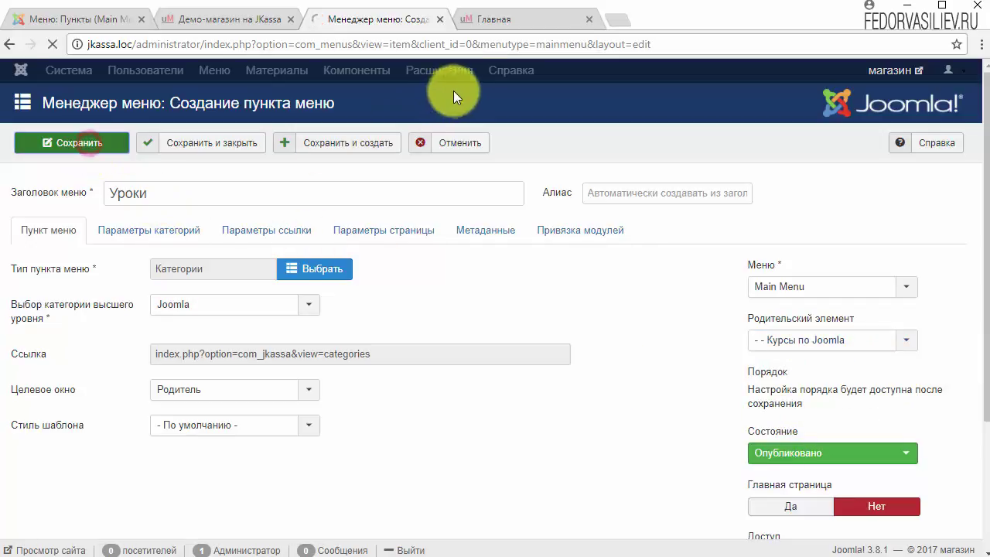
Step: Reload the store's front page, open "Уроки" from the "Магазин" mega menu, and check the page and menu there
left_click(501, 27)
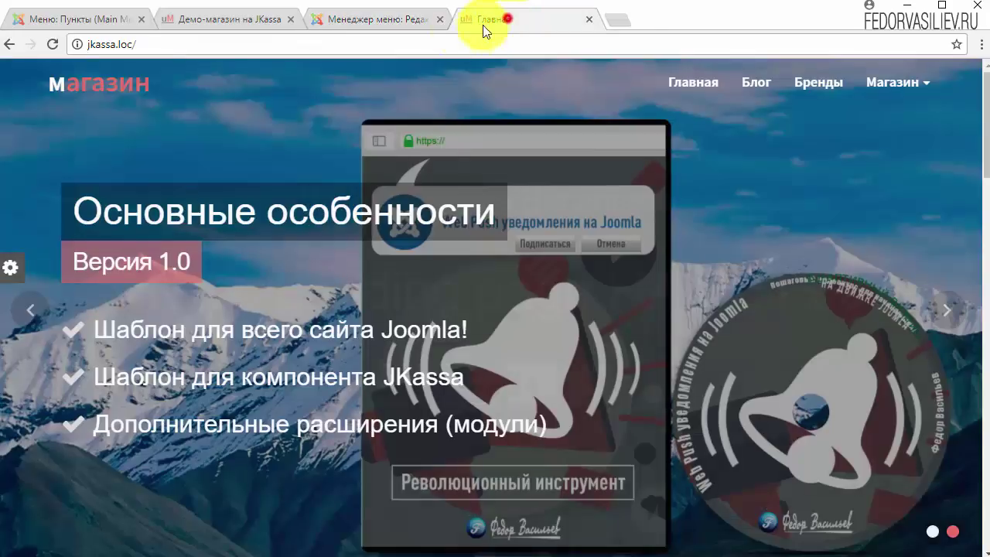
left_click(52, 44)
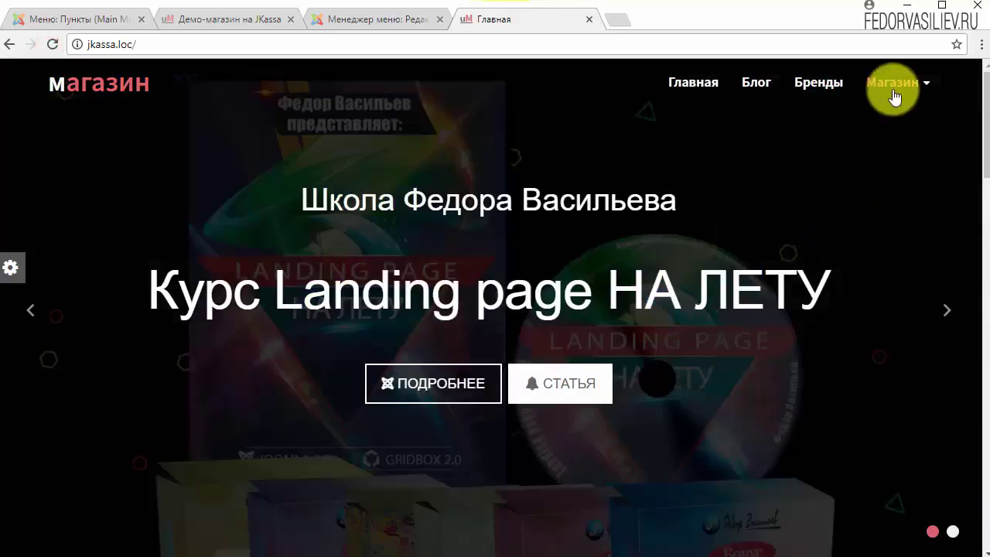
left_click(893, 89)
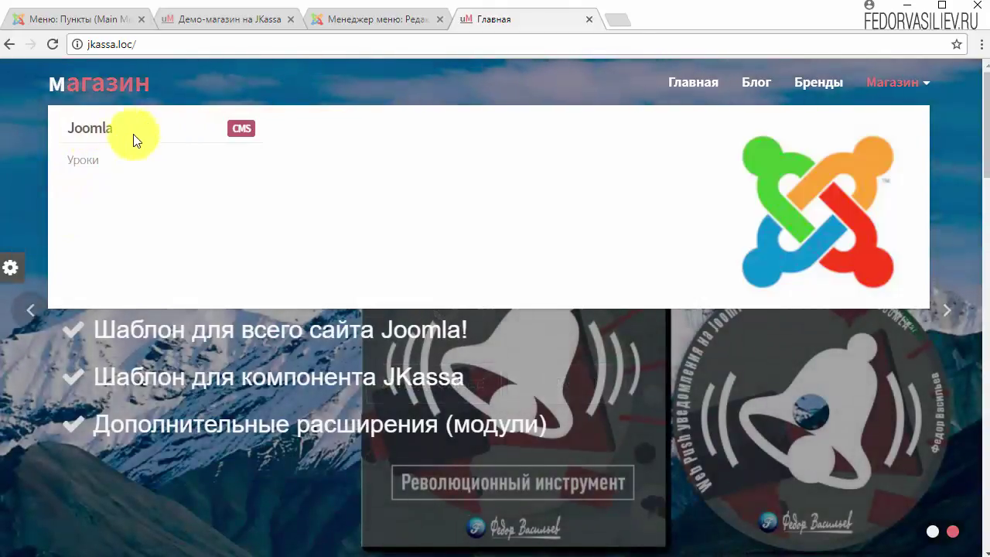
left_click(78, 168)
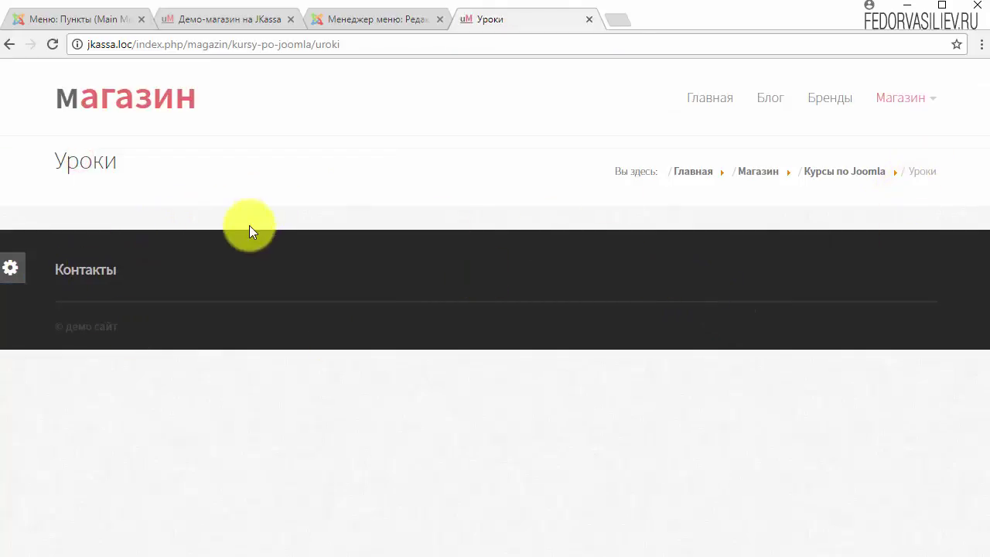
mouse_move(897, 94)
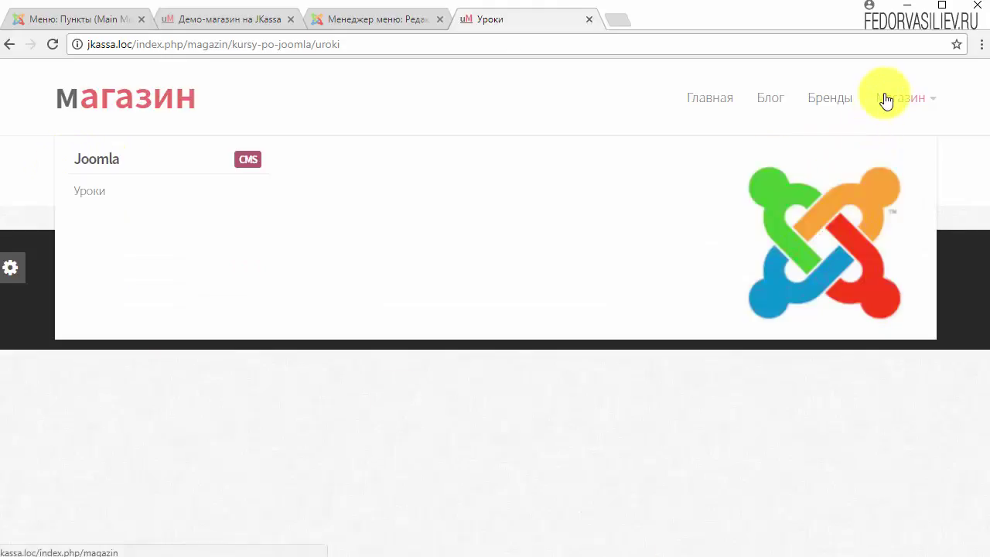
Step: Set the link CSS class to "danger" and the link title to "видео" for the "Уроки" item, and save it
left_click(359, 20)
left_click(139, 286)
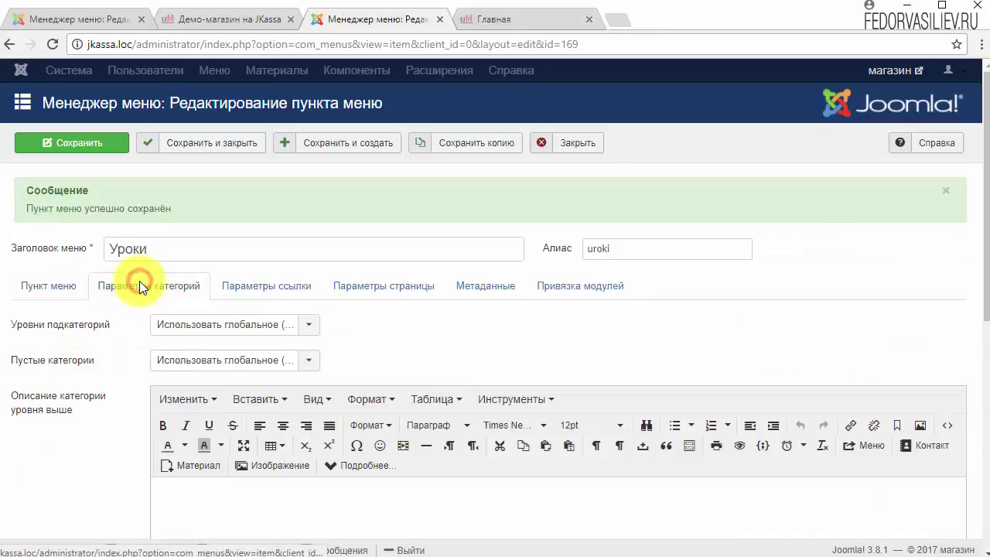
left_click(284, 295)
right_click(189, 363)
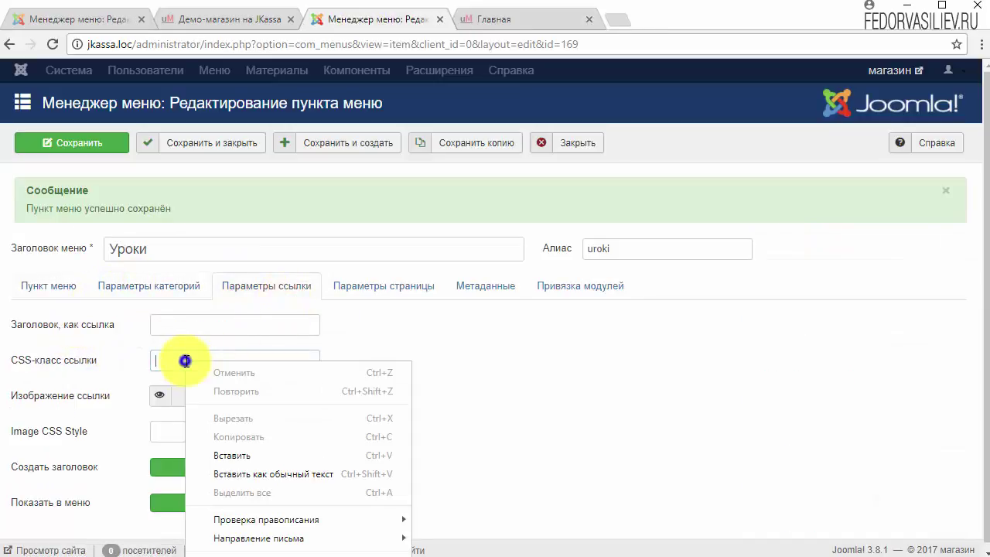
left_click(223, 453)
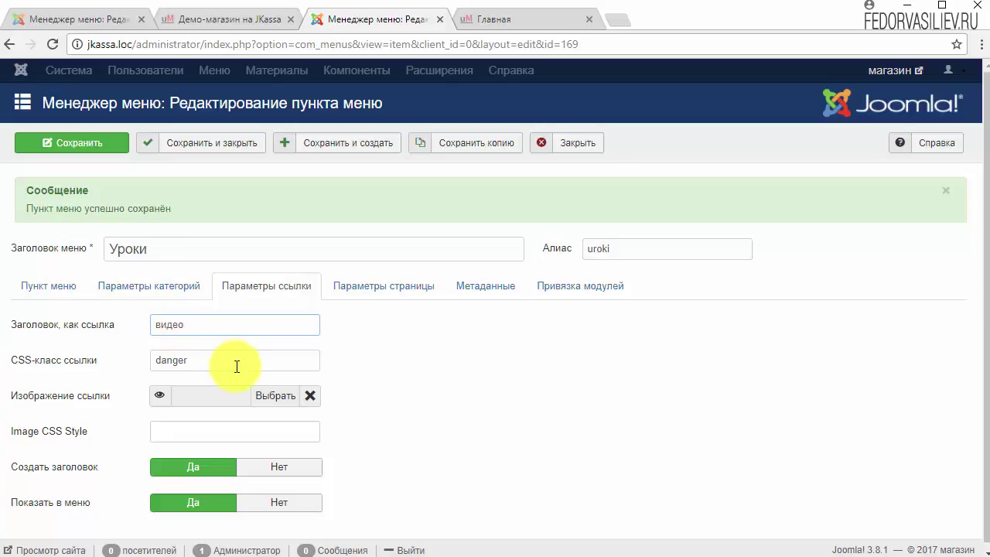
left_click(114, 143)
Step: Reload the store page, check the "Уроки" entry in the "Магазин" mega menu, and return to the Main Menu item list
left_click(531, 21)
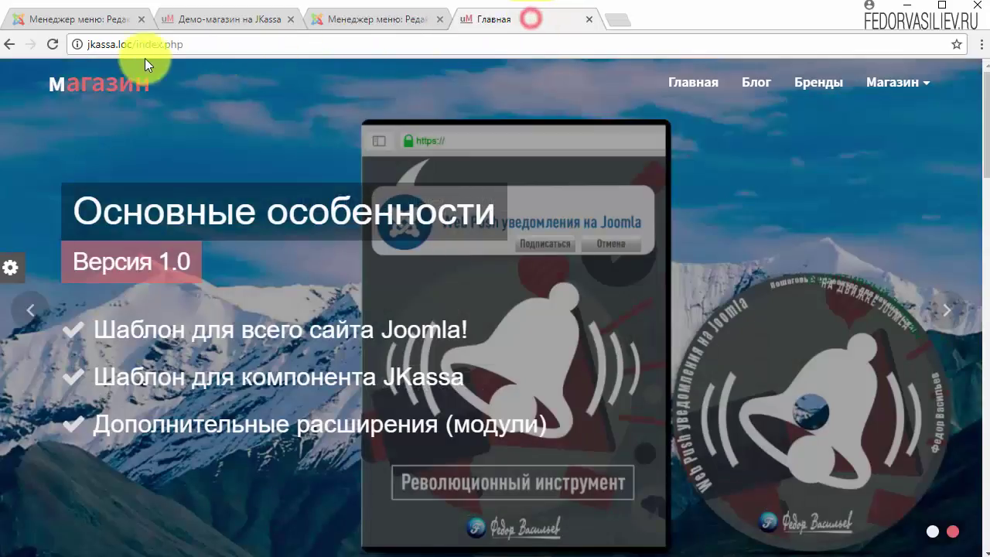
left_click(53, 45)
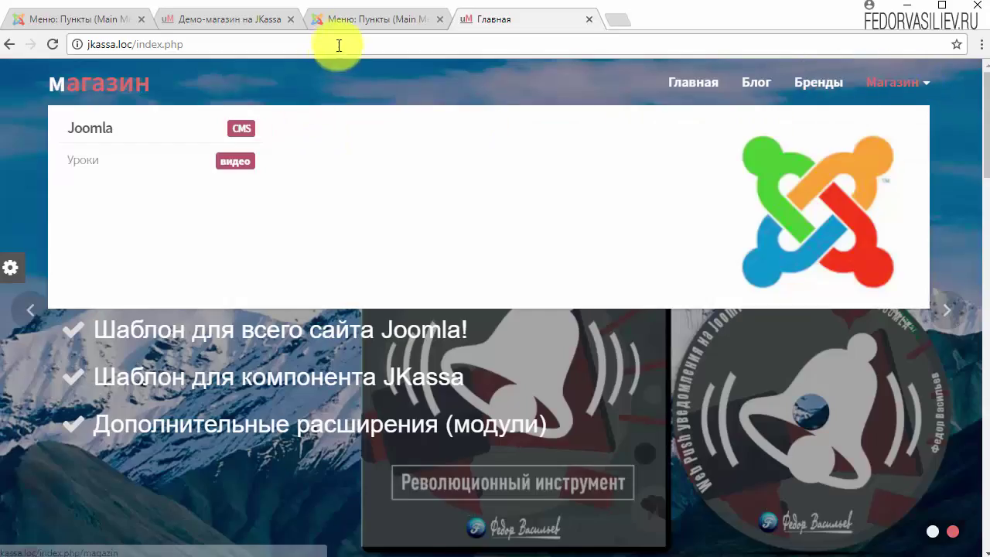
left_click(360, 17)
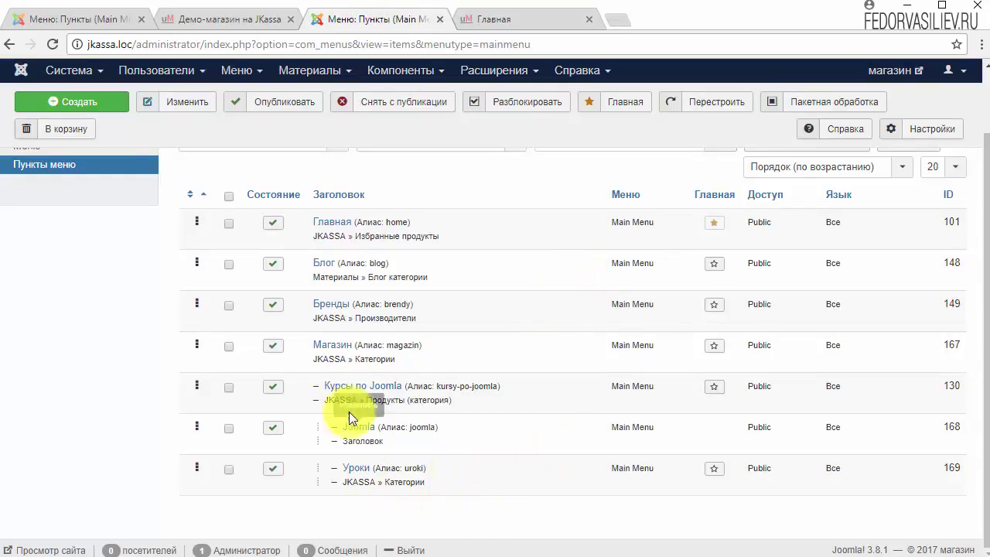
Step: Save a copy of the "Курсы по Joomla" menu item and retitle the copy "Курсы по Wordpress"
left_click(379, 386)
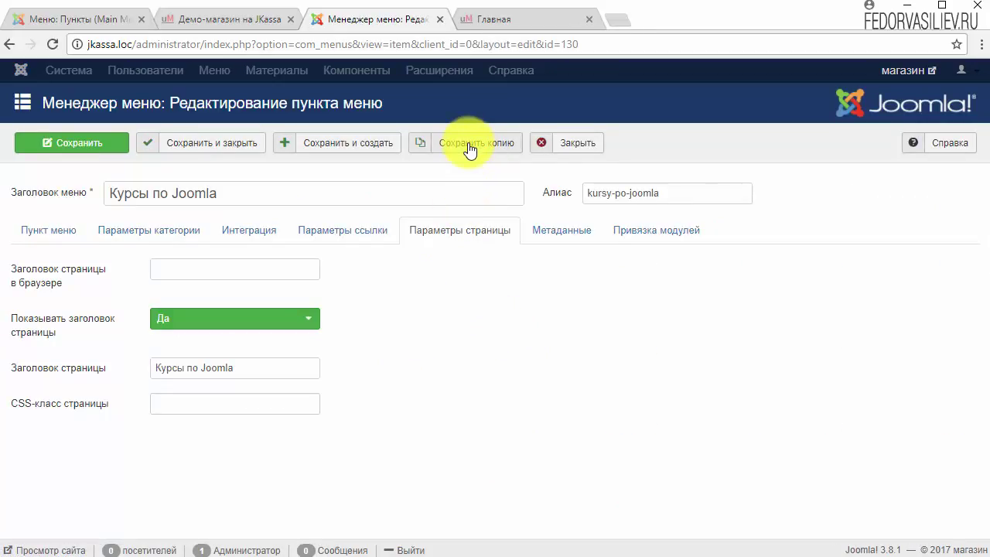
left_click(469, 145)
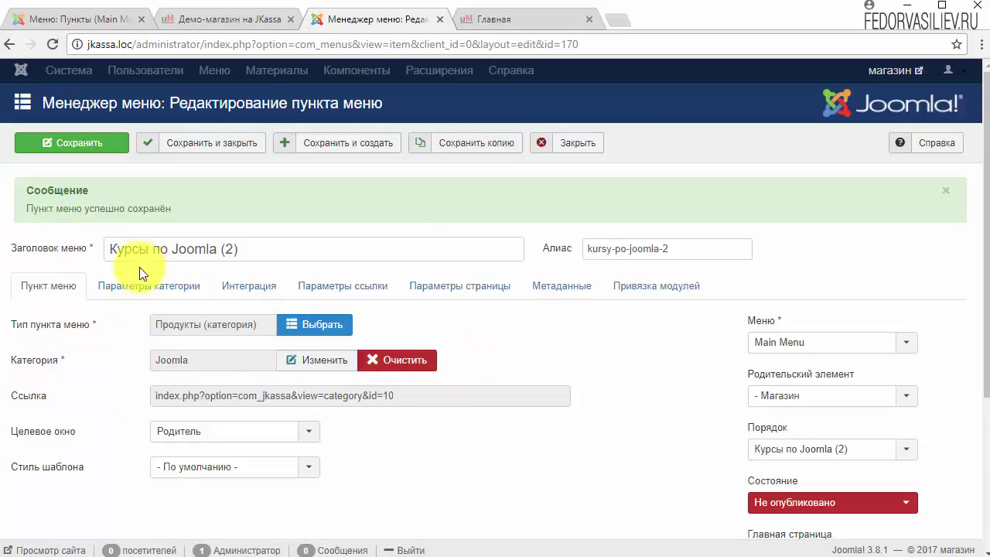
left_click_drag(173, 251, 311, 248)
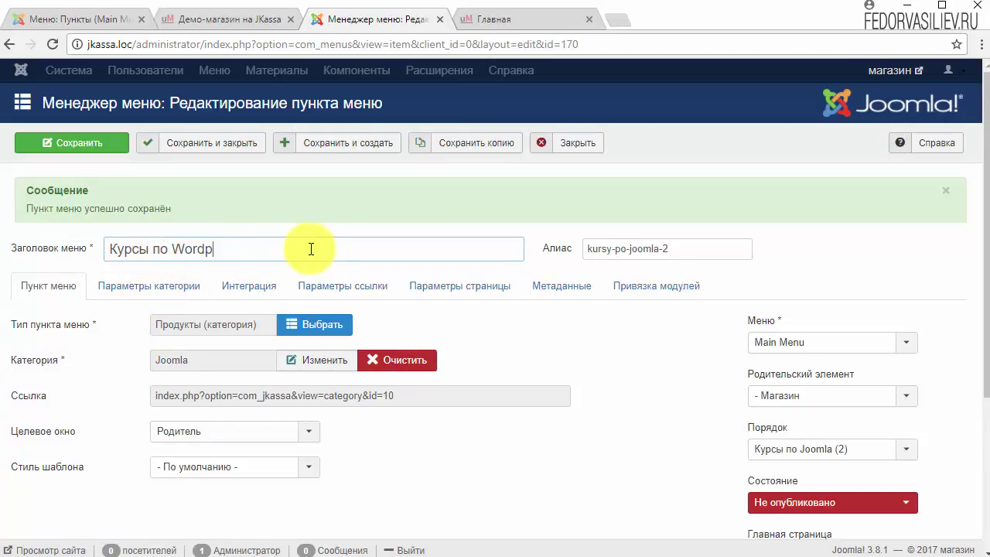
Step: Set the state of the "Курсы по Wordpress" item to "Опубликовано"
scroll(311, 248, "down", 2)
left_click(751, 347)
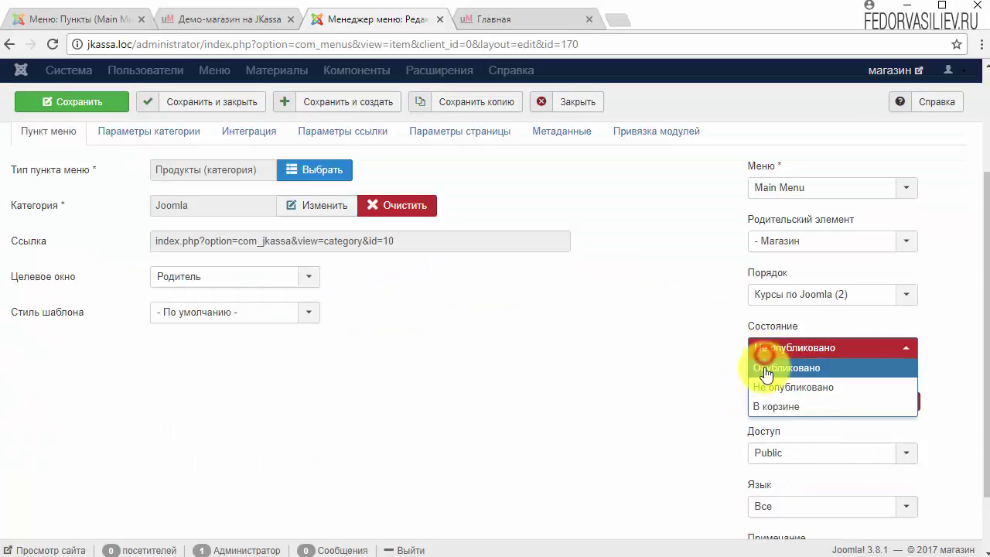
left_click(768, 368)
scroll(641, 391, "up", 1)
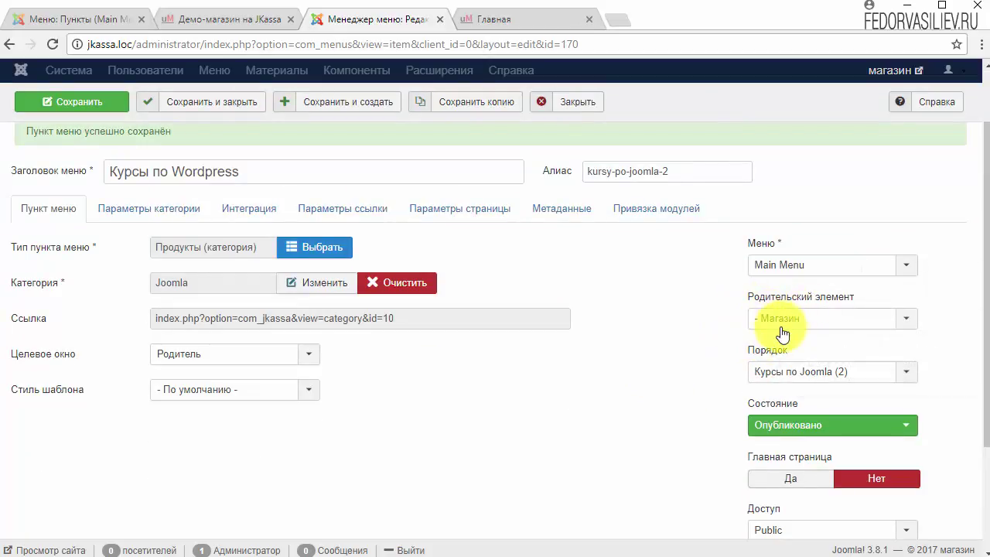
scroll(572, 348, "up", 1)
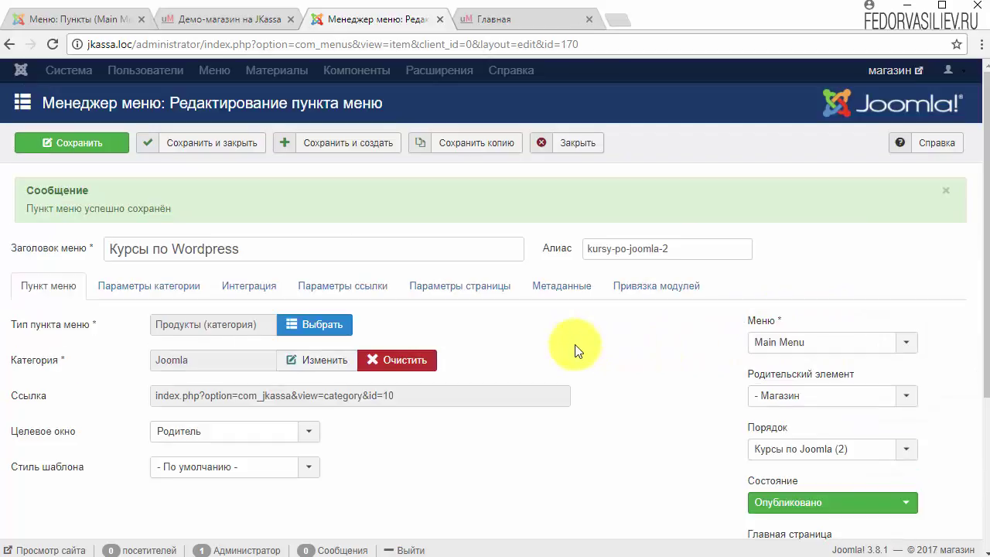
Step: Clear the product category of the "Курсы по Wordpress" item and select "Wordpree" in its place
left_click(329, 362)
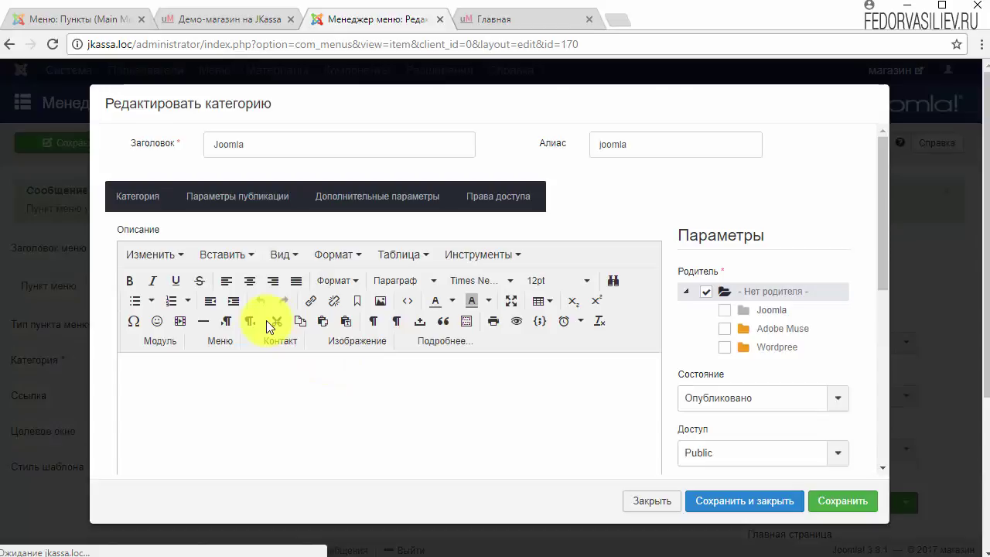
left_click(657, 496)
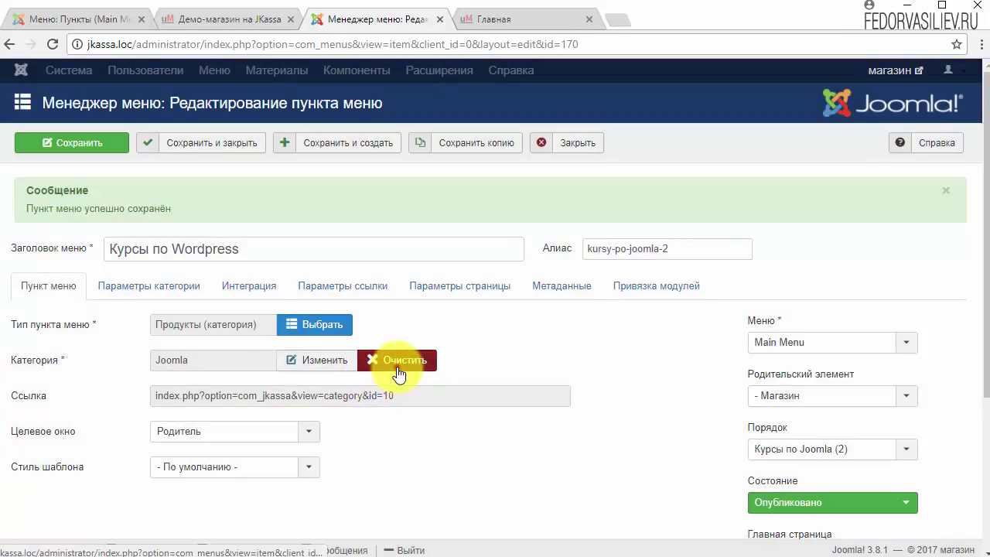
left_click(404, 360)
left_click(302, 363)
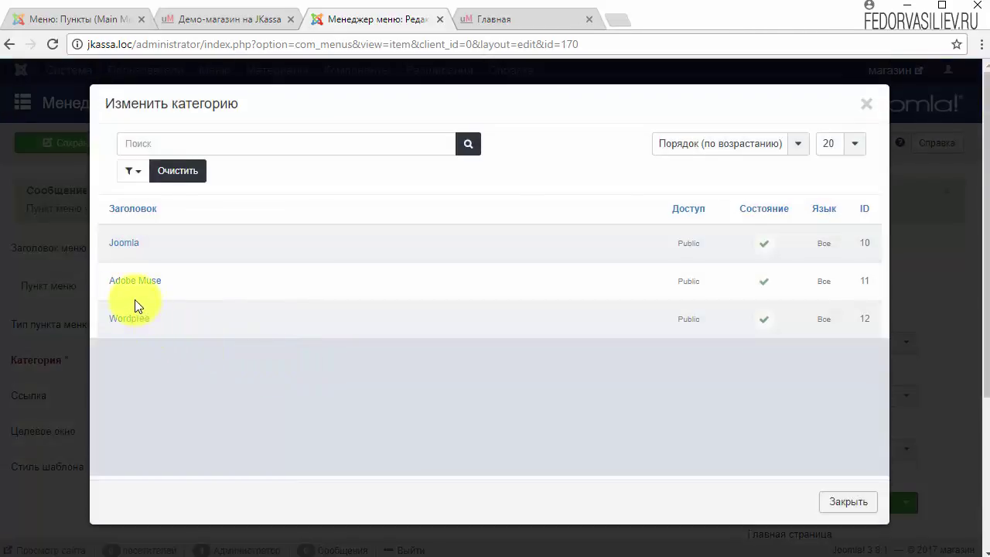
left_click(130, 318)
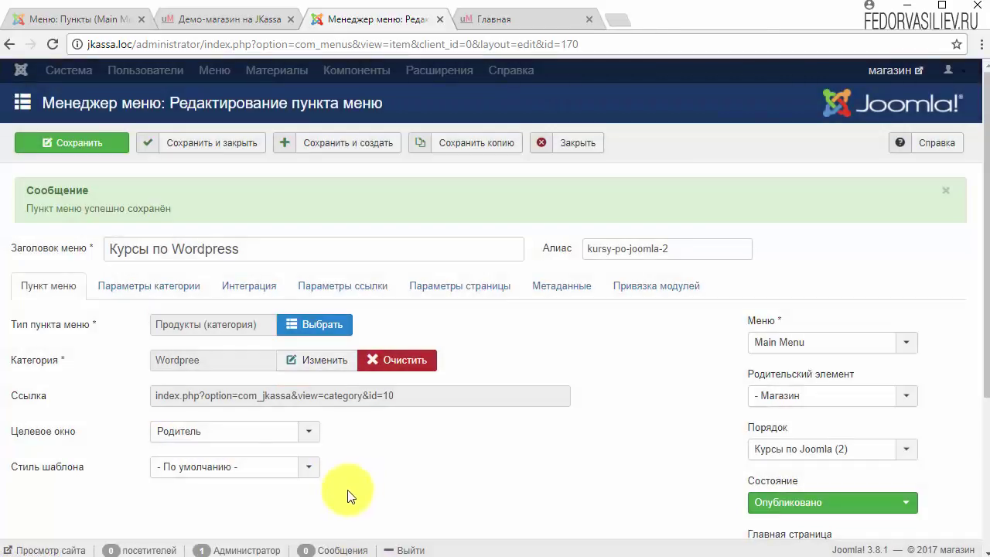
Step: Replace the page heading in the page parameters with the menu title "Курсы по Wordpress" and save the menu item
left_click(157, 286)
left_click(445, 287)
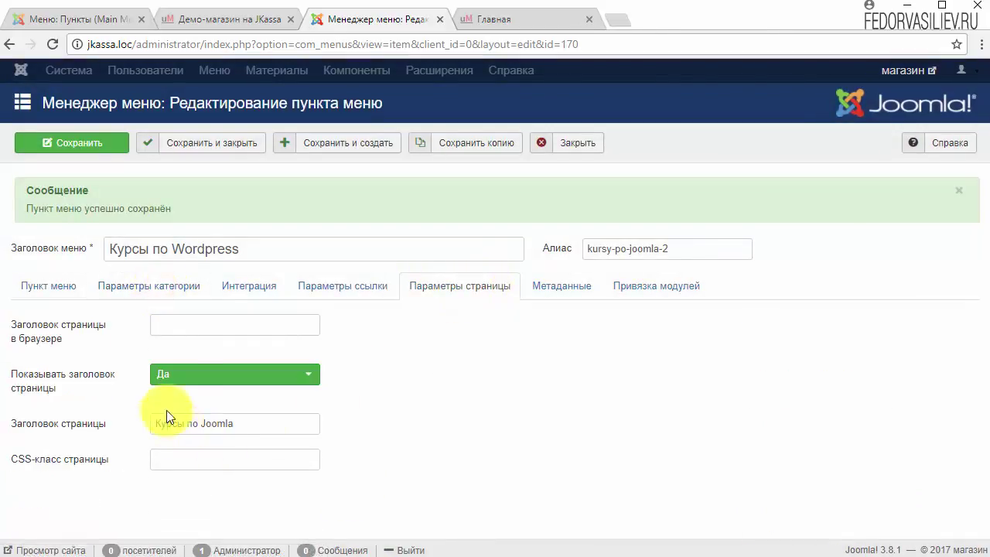
left_click_drag(254, 250, 3, 237)
right_click(132, 242)
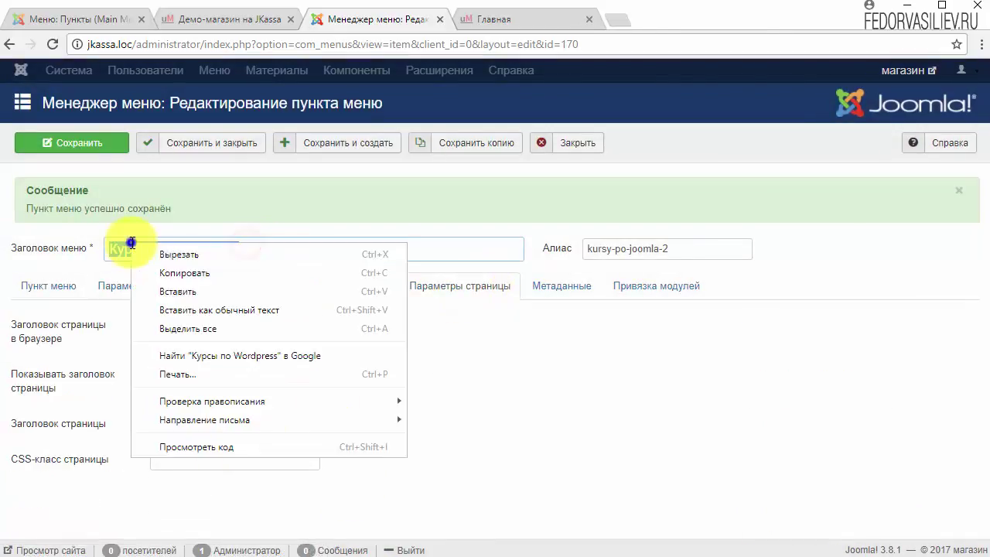
left_click(163, 275)
left_click(232, 424)
left_click_drag(236, 424, 153, 426)
right_click(174, 430)
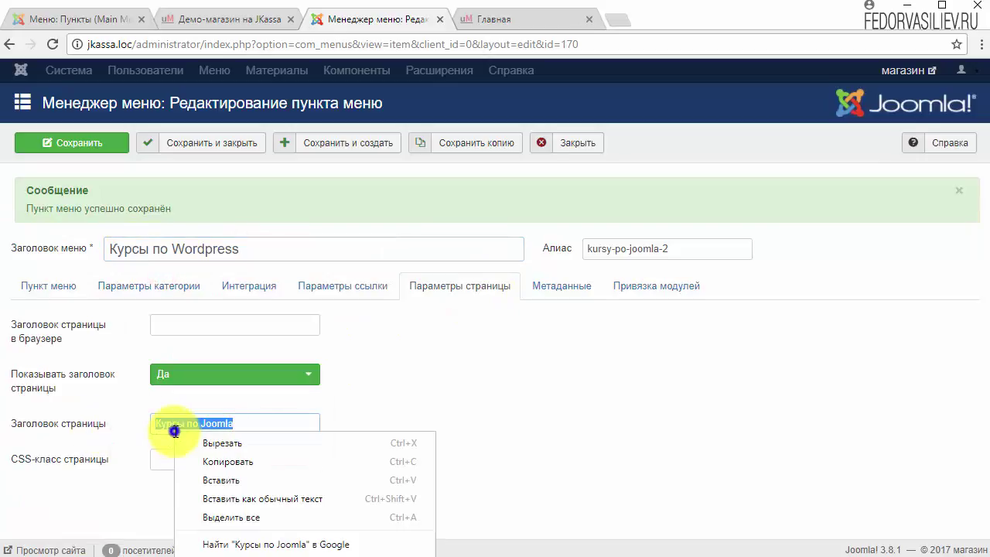
left_click(213, 480)
left_click(65, 293)
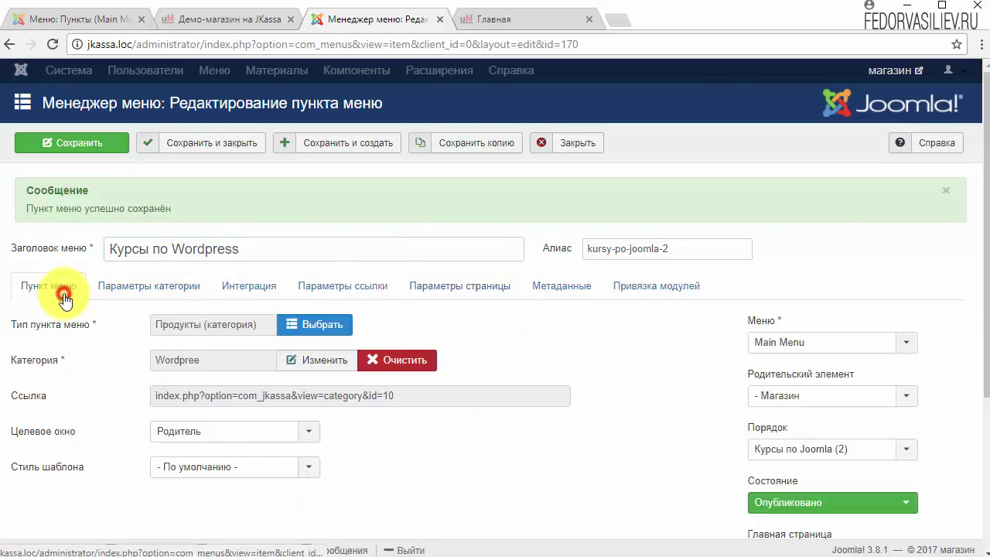
left_click(76, 141)
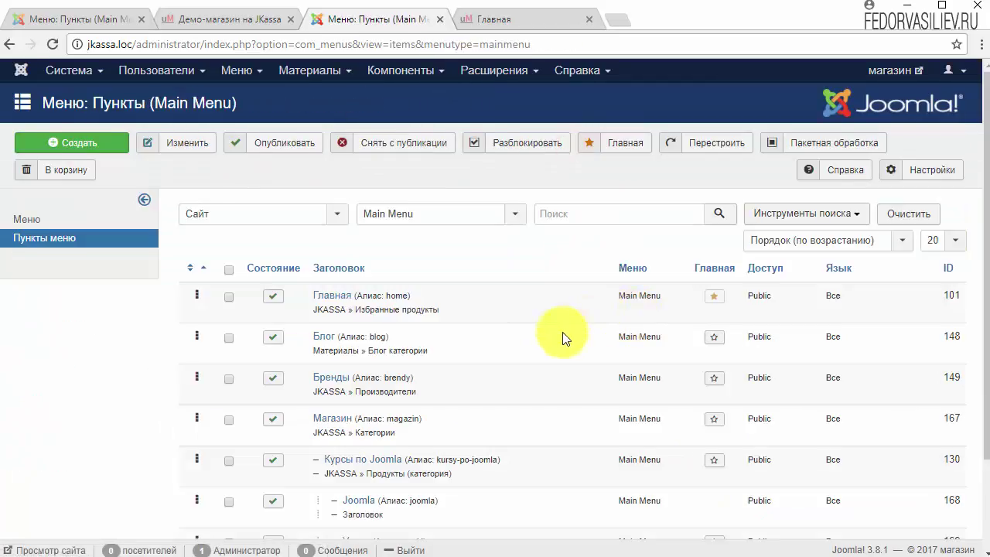
Step: Create a new Main Menu item titled "Wordpress" with the system link type "Заголовок"
scroll(559, 332, "down", 2)
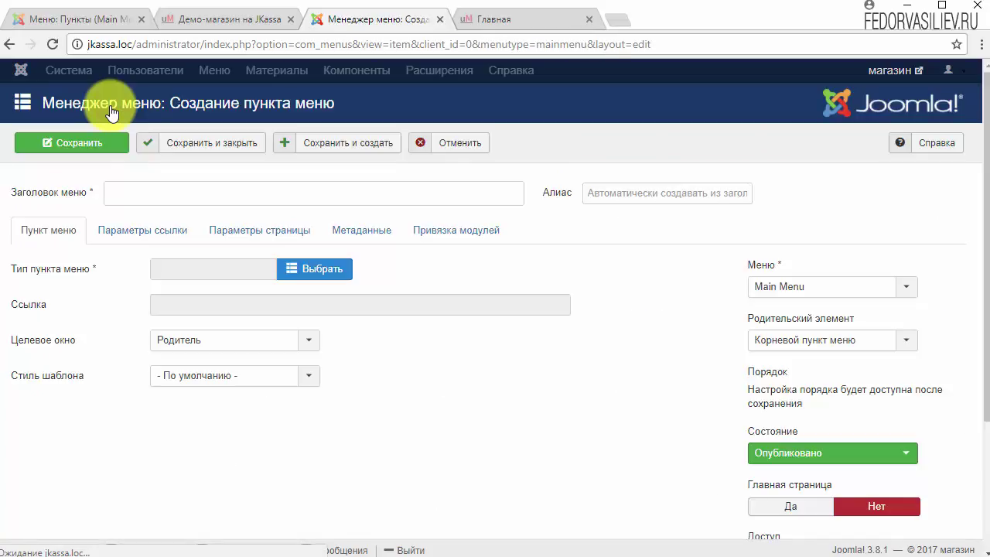
right_click(138, 190)
left_click(166, 266)
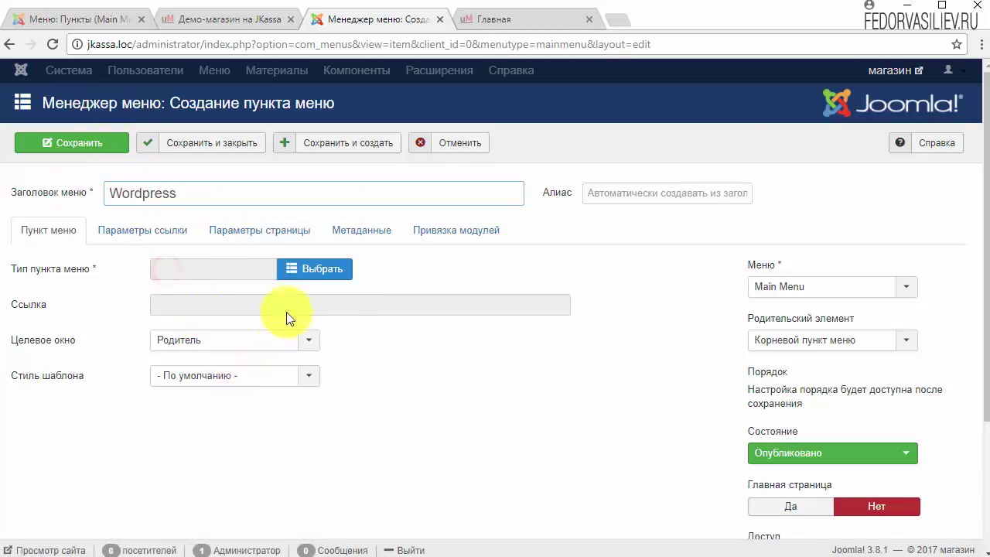
left_click(306, 269)
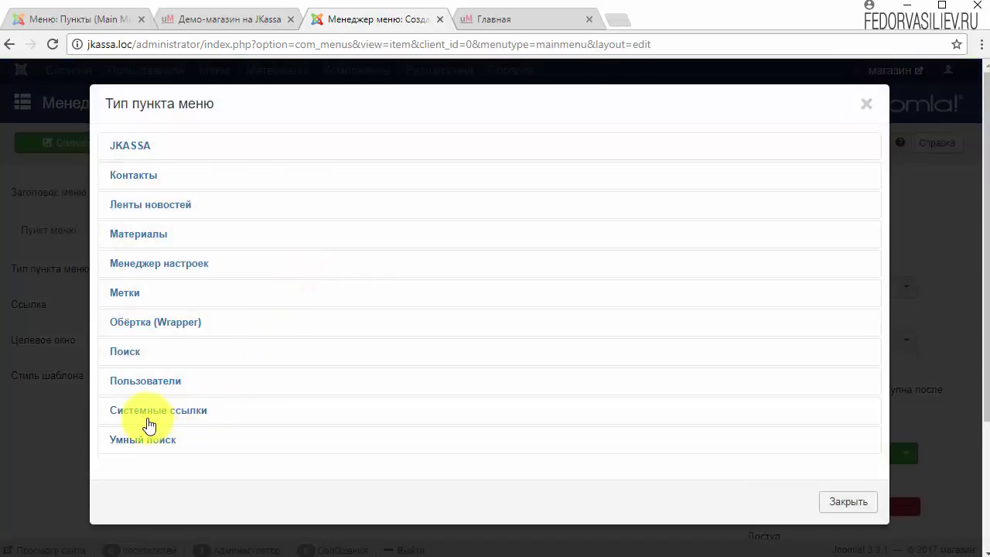
left_click(148, 416)
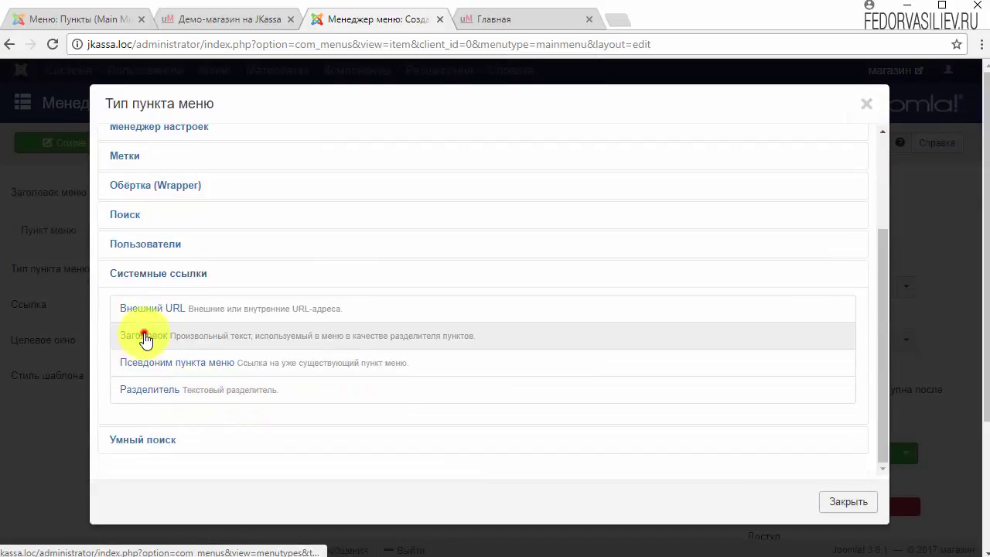
left_click(145, 334)
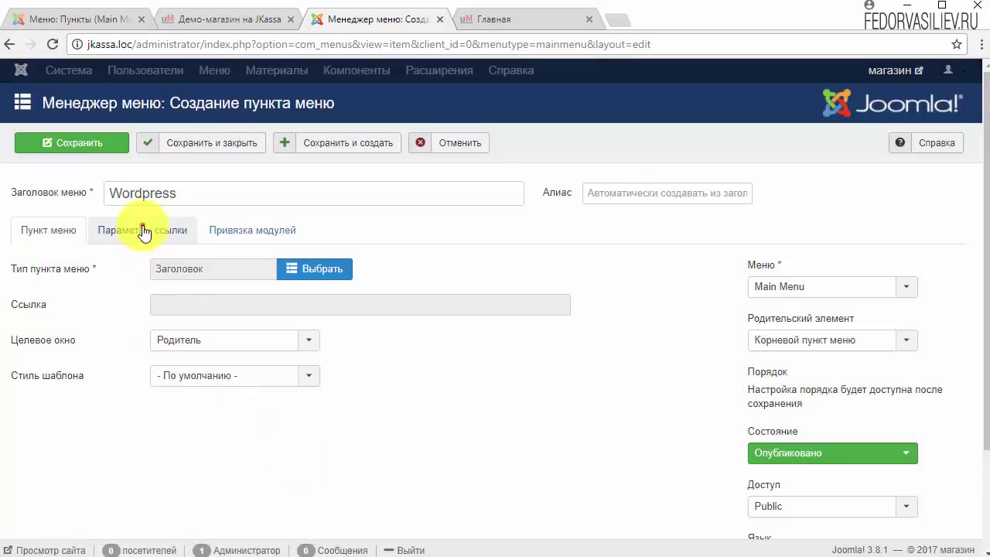
Step: Set "Курсы по Wordpress" as the parent of the new "Wordpress" heading, then save and close the item
left_click(143, 230)
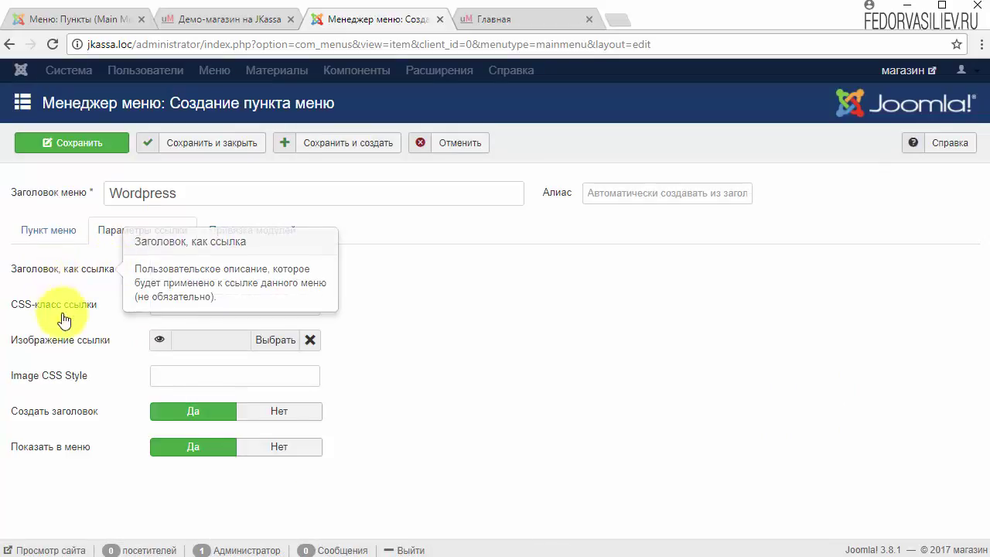
left_click(35, 232)
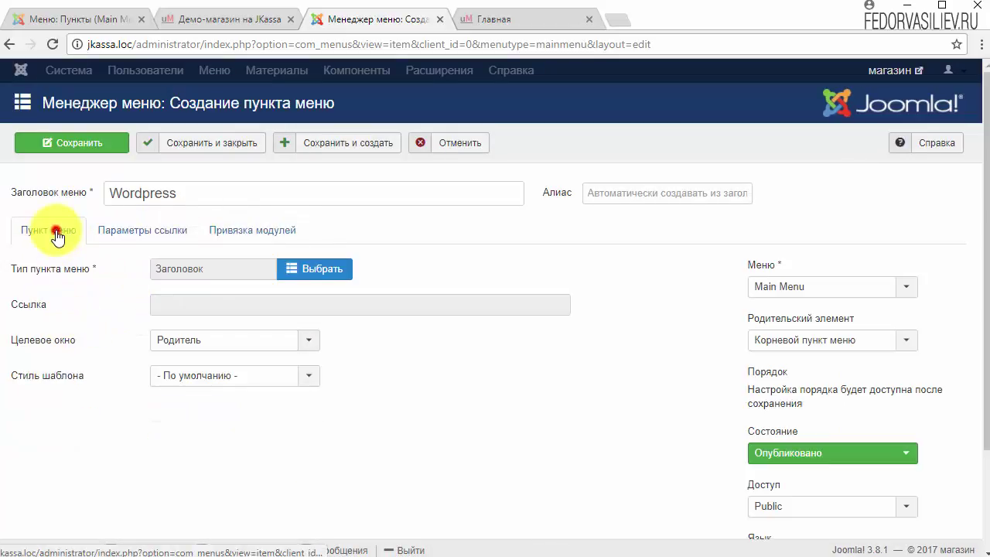
left_click(783, 340)
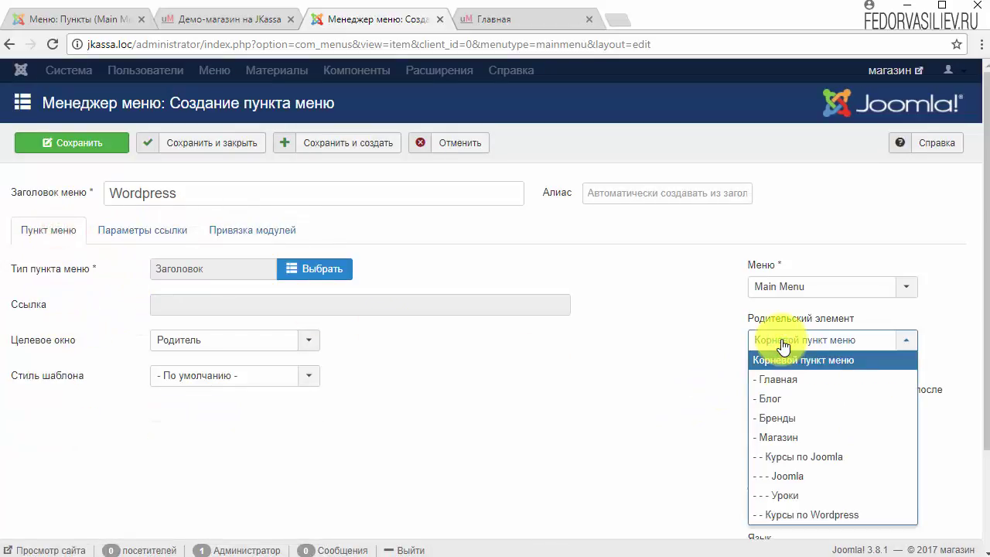
left_click(805, 512)
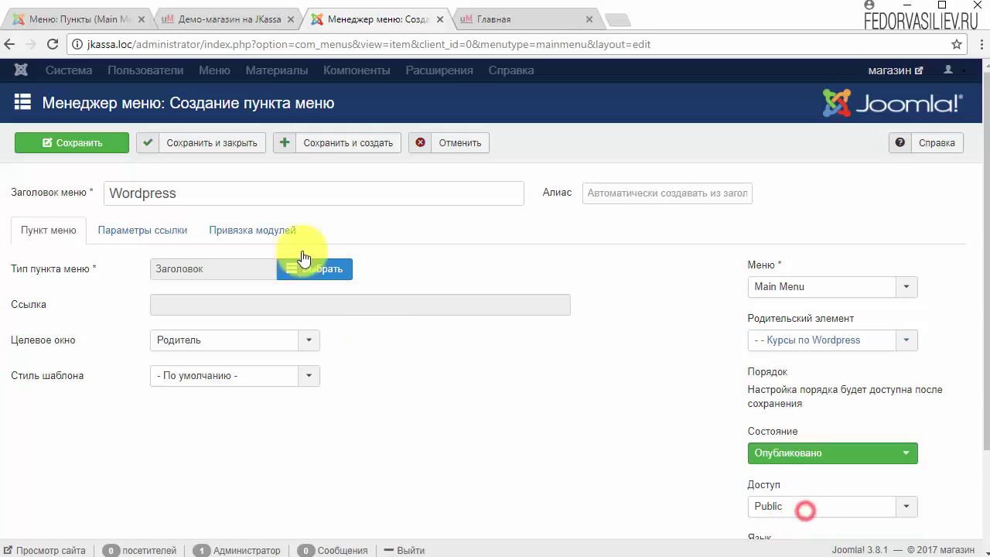
left_click(212, 144)
Step: Reload the store page and check the "Wordpress" column heading in the "Магазин" mega menu
left_click(503, 18)
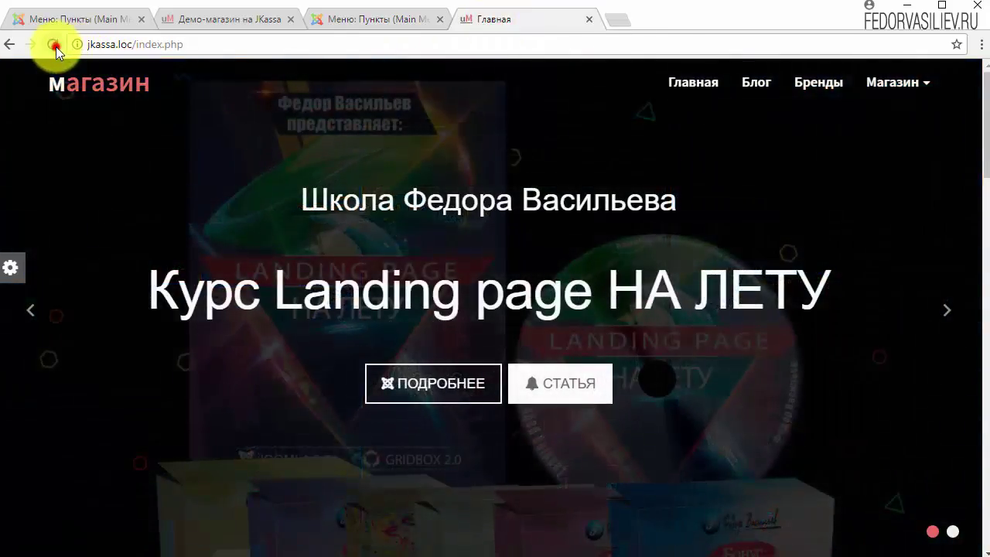
left_click(52, 44)
mouse_move(890, 89)
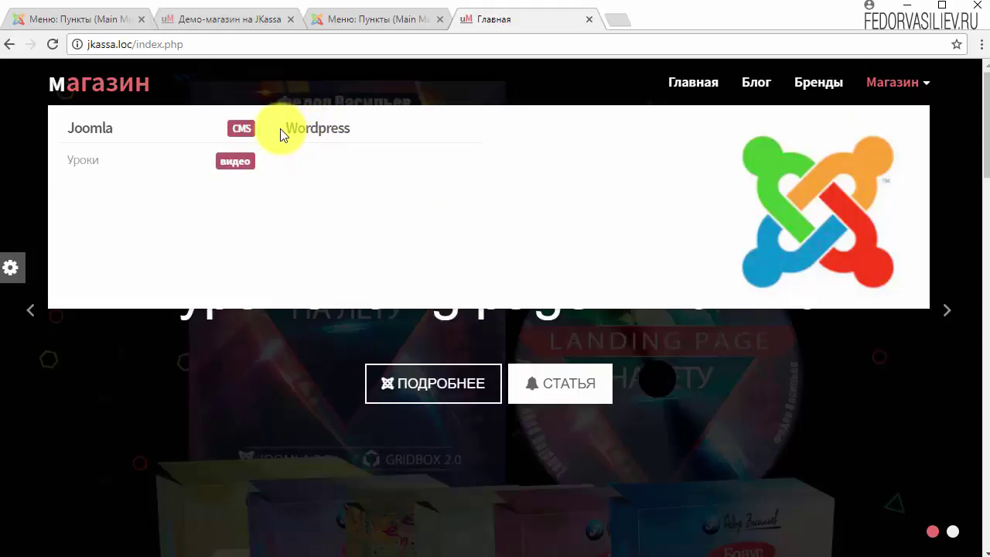
double_click(317, 129)
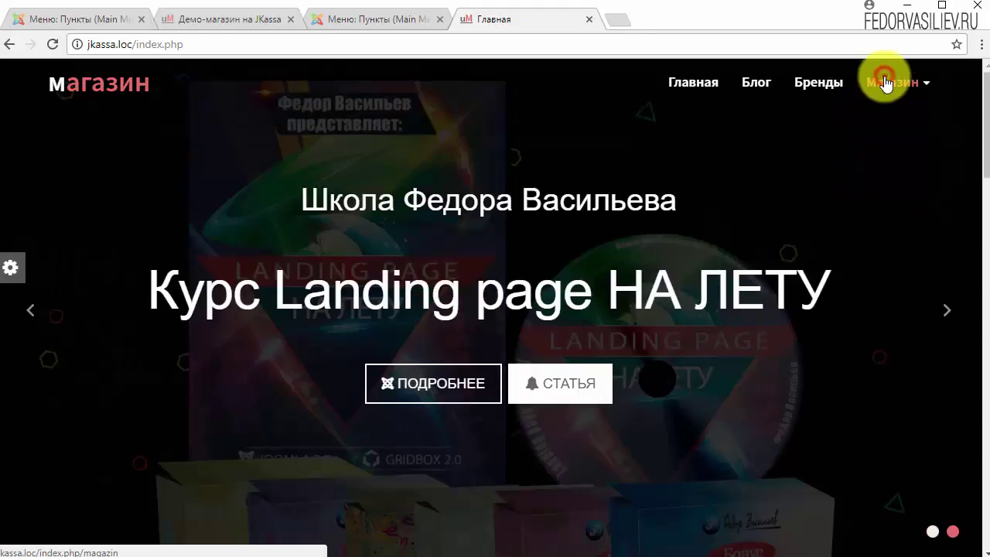
mouse_move(893, 82)
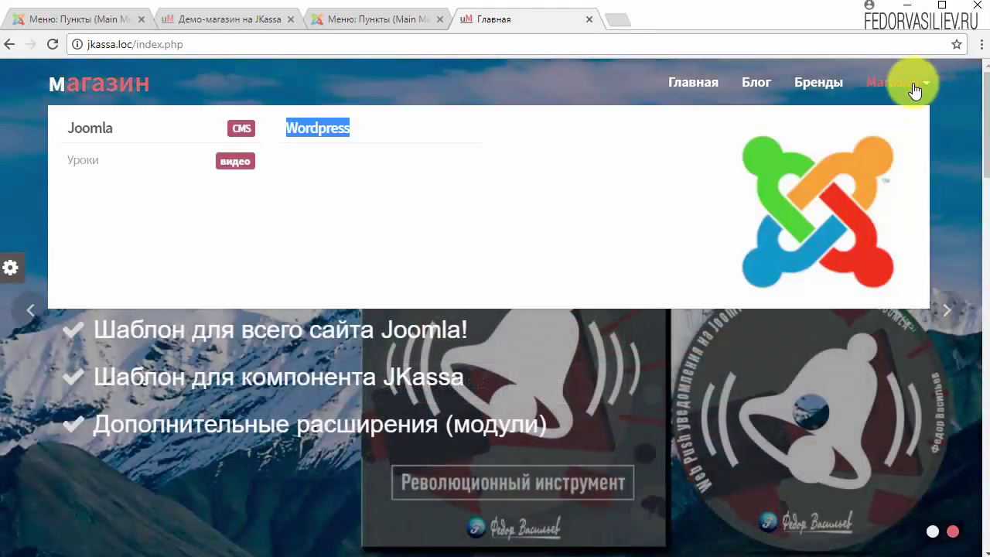
left_click(299, 161)
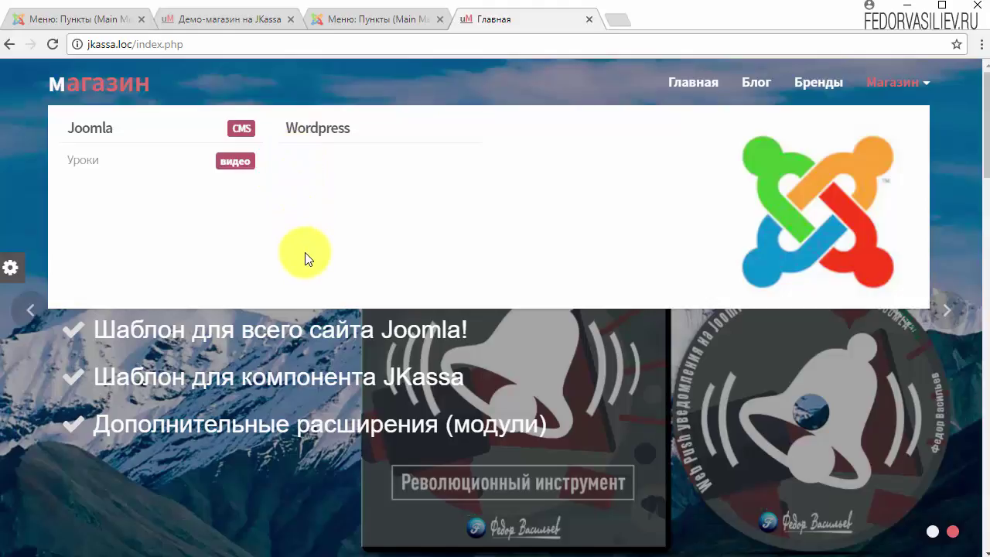
Step: Give the "Wordpress" menu item the link CSS class "info" and the link title "CMS", then save and close it
key("ctrl+shift+Tab")
left_click(361, 470)
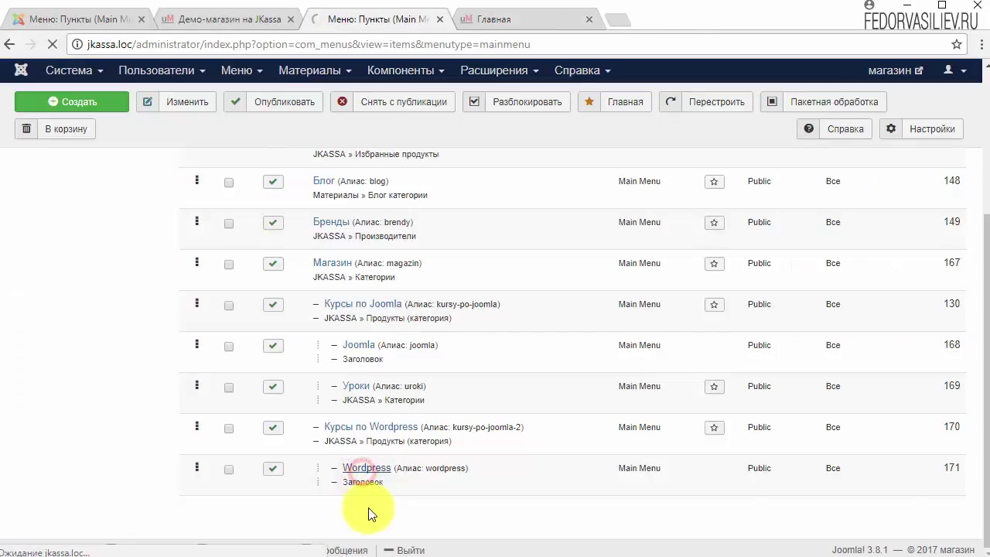
left_click(154, 232)
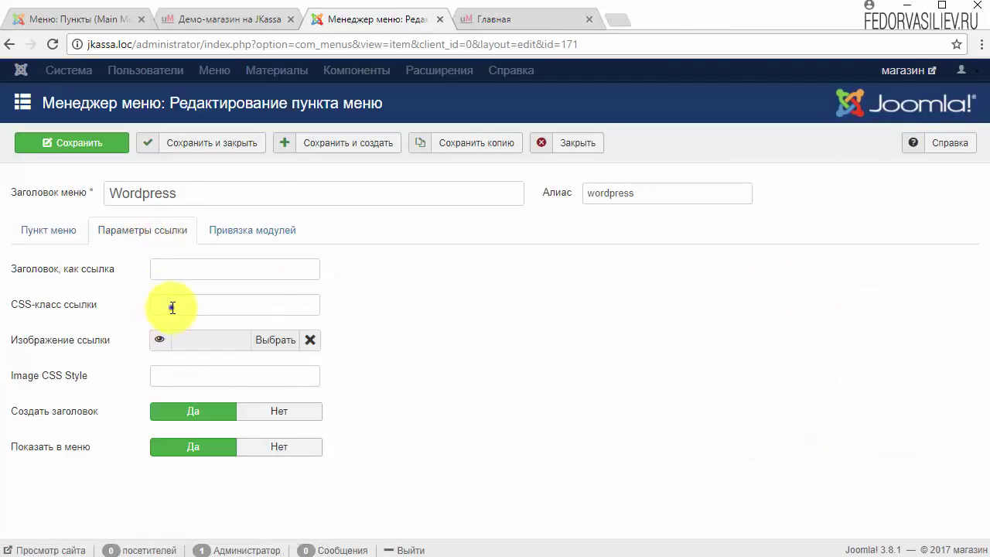
right_click(172, 307)
left_click(232, 400)
left_click(165, 268)
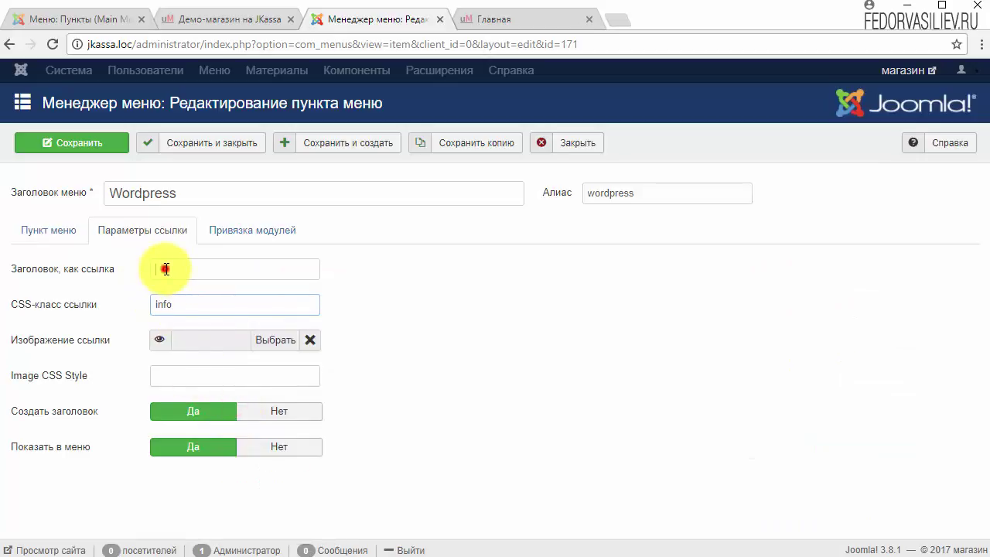
type("CMS")
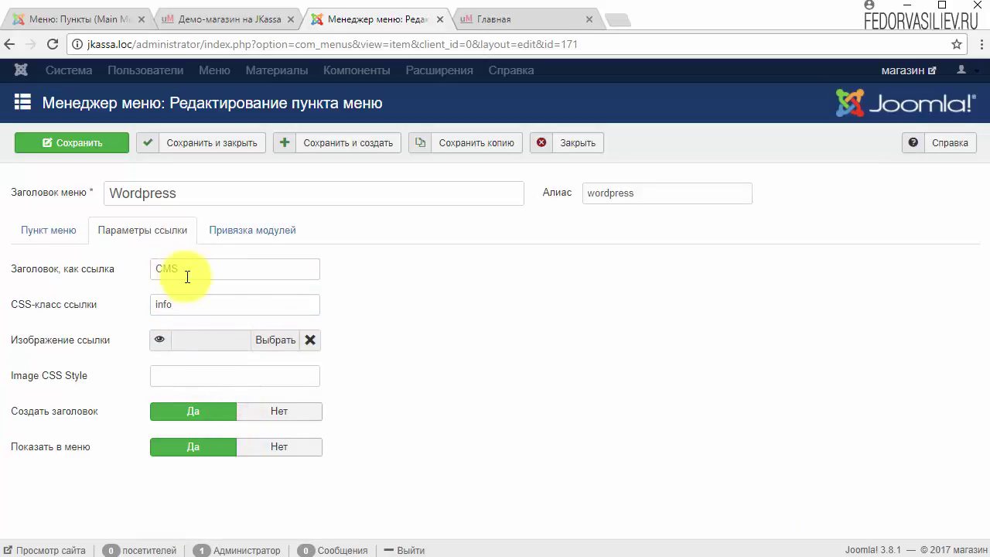
left_click(178, 143)
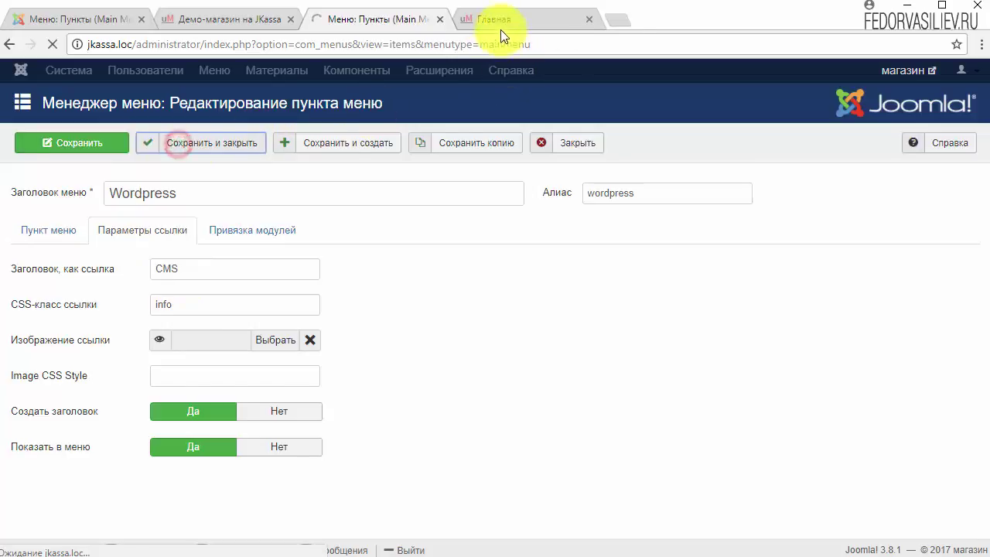
Step: Reload the store page and check the "CMS" badge beside "Wordpress" in the "Магазин" mega menu
left_click(501, 24)
left_click(53, 44)
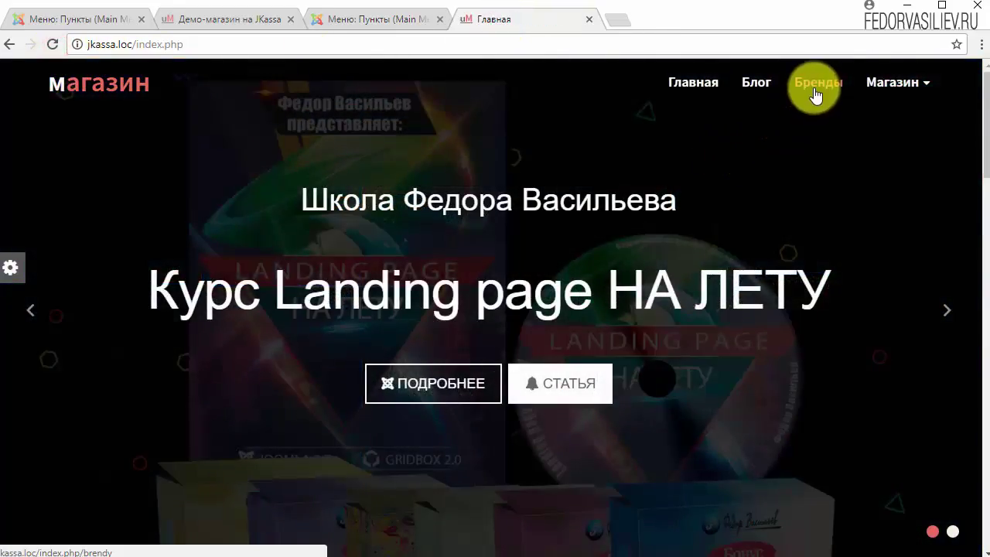
mouse_move(893, 82)
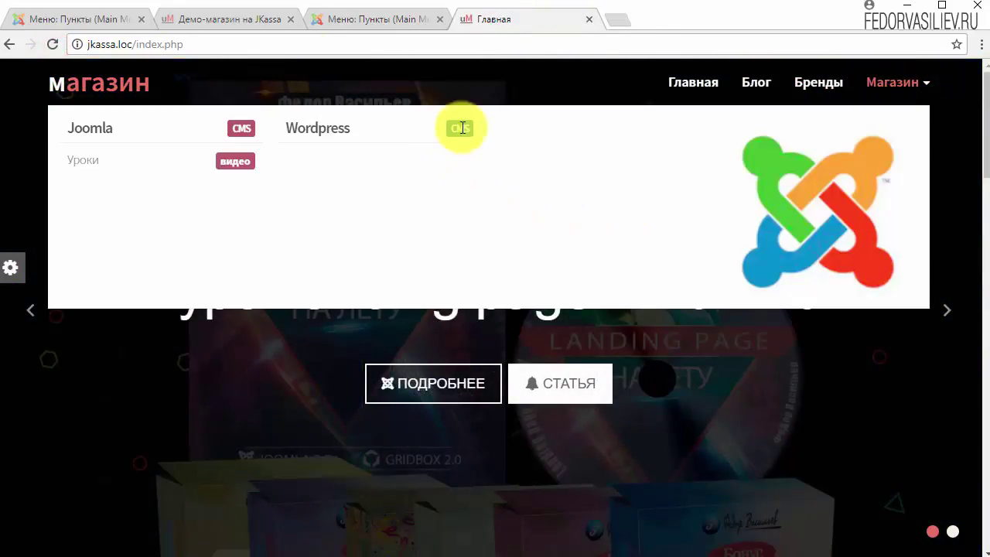